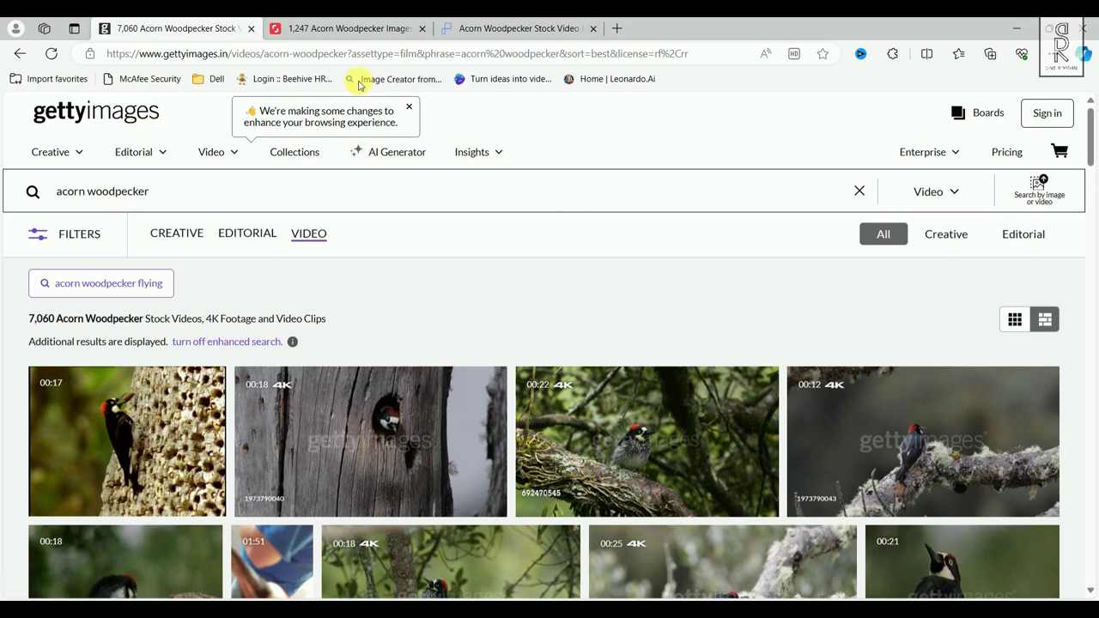
- Compare the Getty and Shutterstock acorn woodpecker stock results
scroll(679, 243, "down", 10)
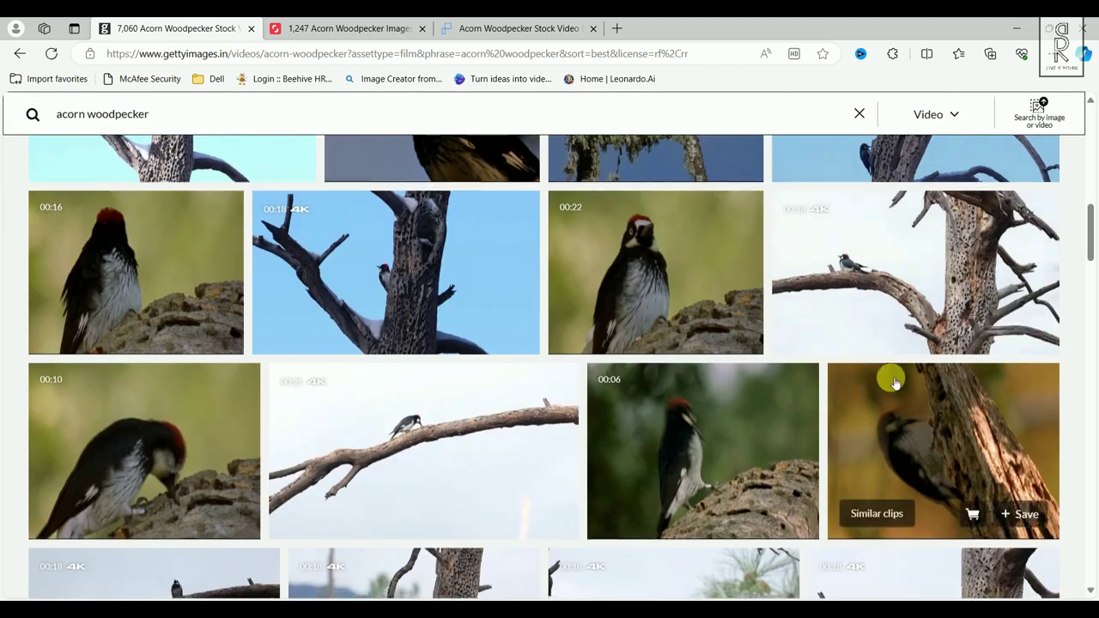
scroll(891, 378, "up", 10)
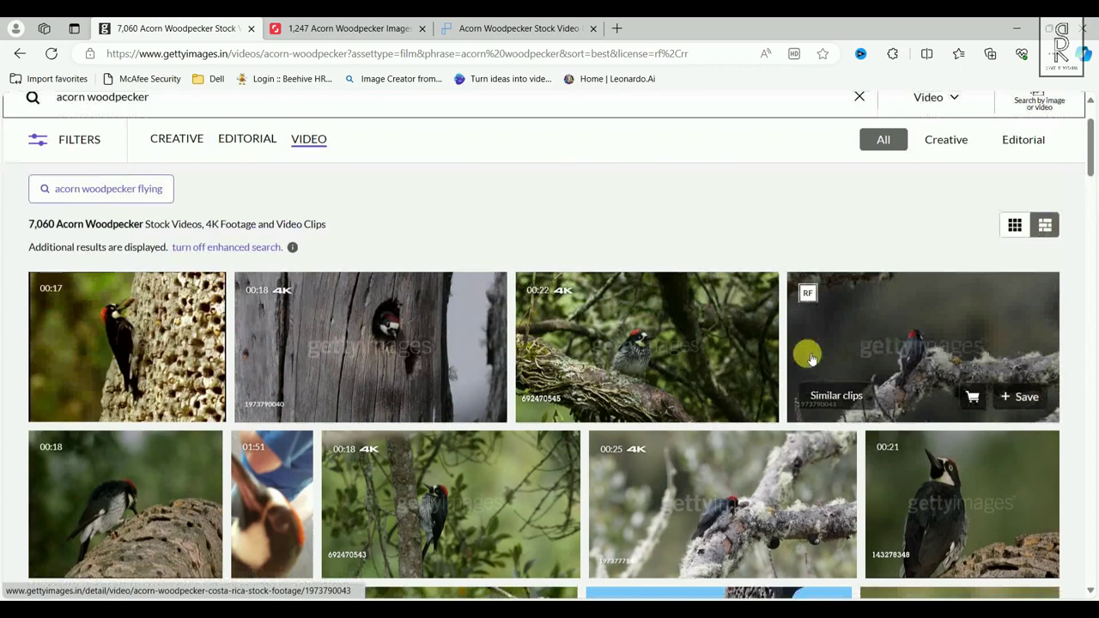
key("ctrl+Tab")
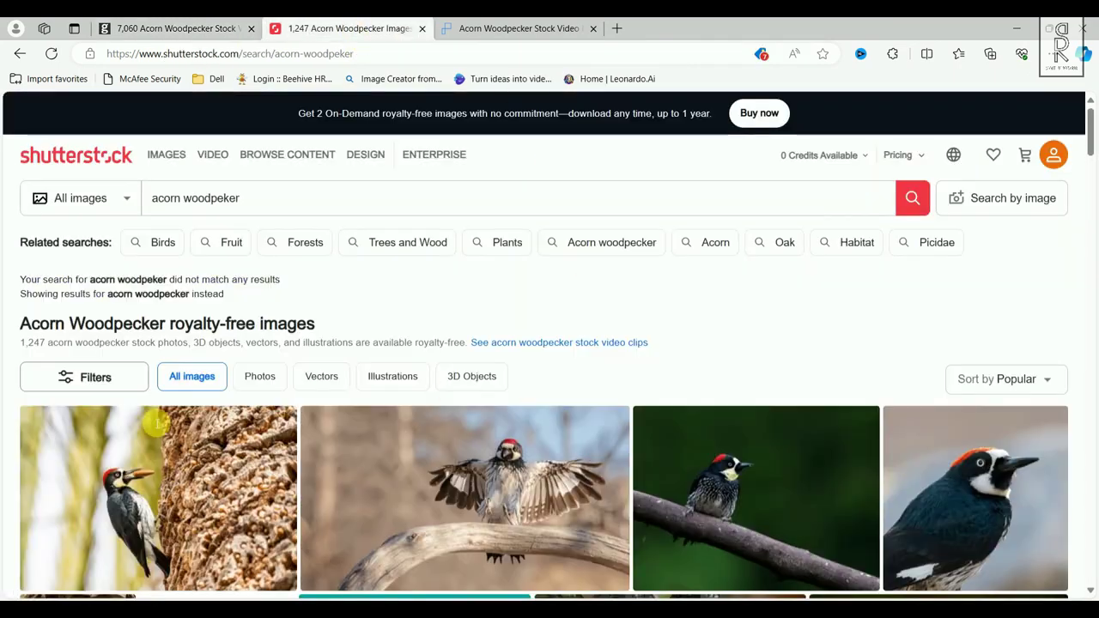
scroll(157, 422, "down", 5)
scroll(853, 422, "up", 5)
- Check the Pond5 woodpecker footage, then play the Getty woodpecker-on-branch reference clip
key("ctrl+Tab")
scroll(561, 537, "down", 3)
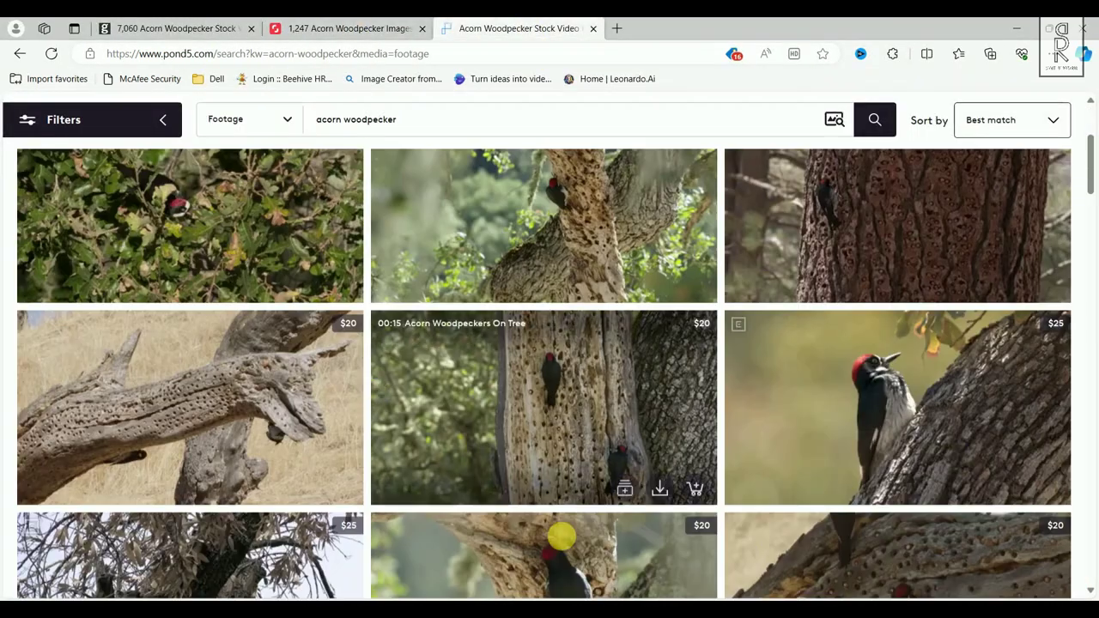
scroll(743, 276, "down", 2)
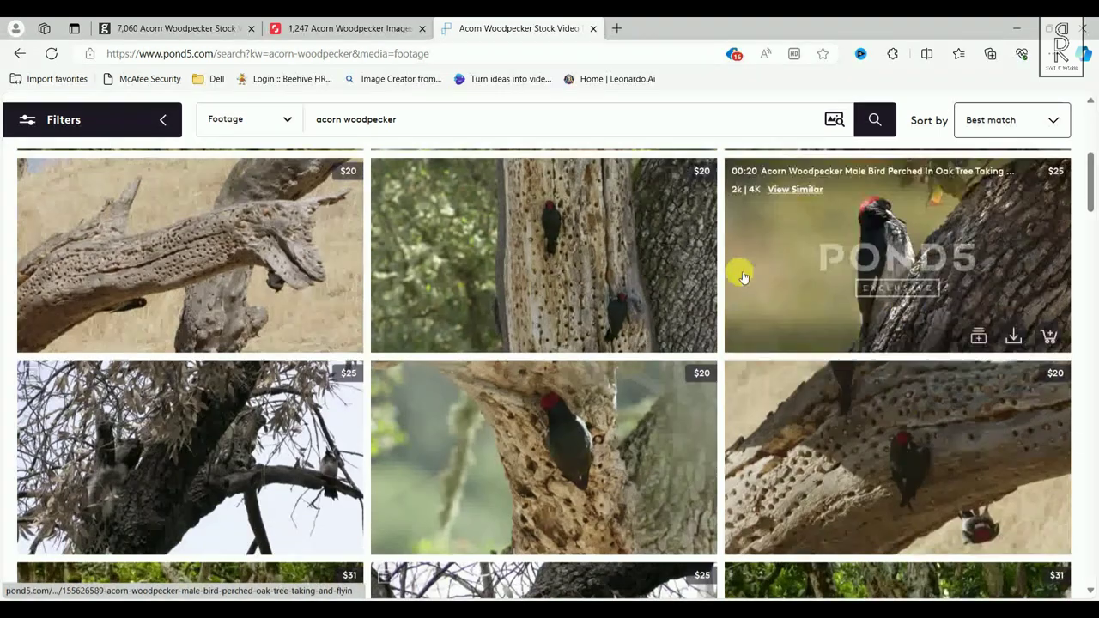
key("alt+Tab")
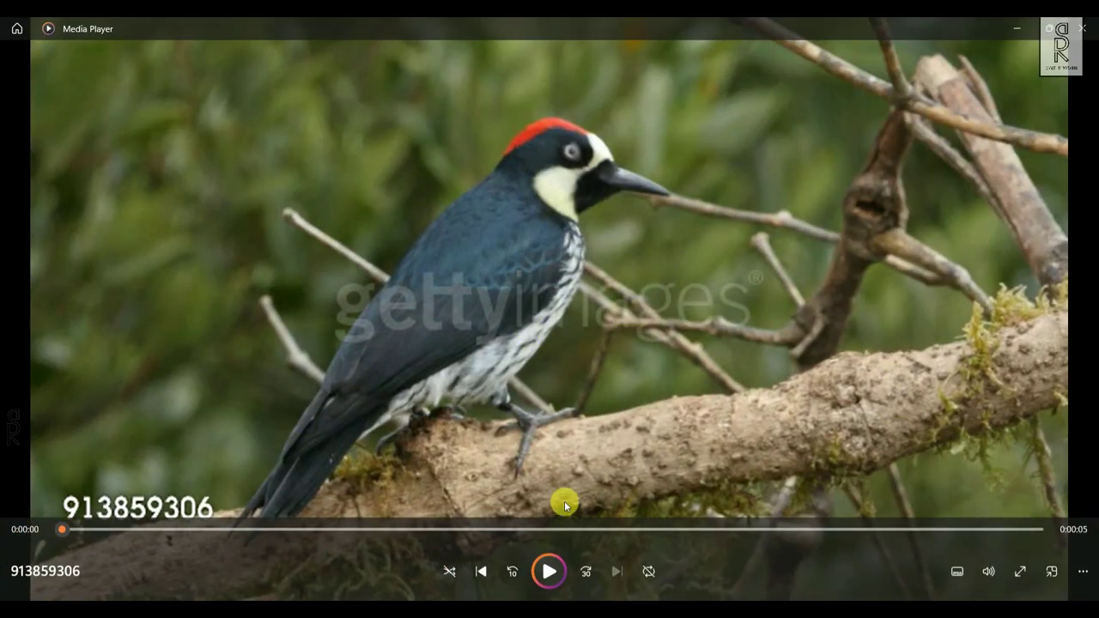
left_click(548, 572)
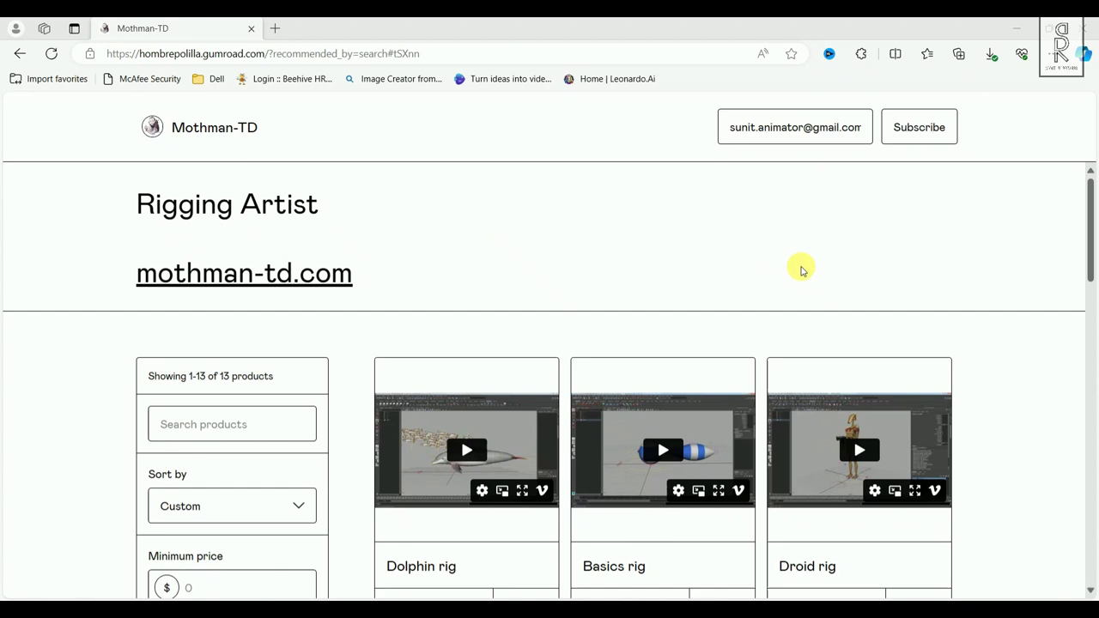
- Open the free Woodpecker rig page in the Mothman-TD store and reach its preview
left_click_drag(1088, 232, 1090, 505)
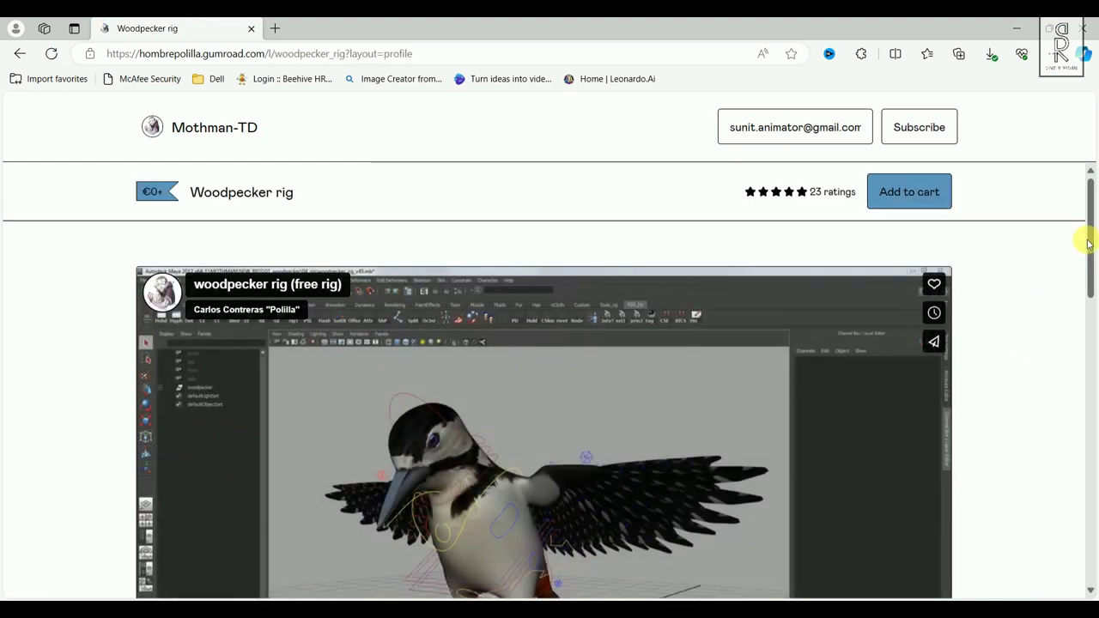
mouse_move(1087, 237)
left_mouse_down()
mouse_move(1088, 401)
mouse_move(1091, 247)
left_mouse_up()
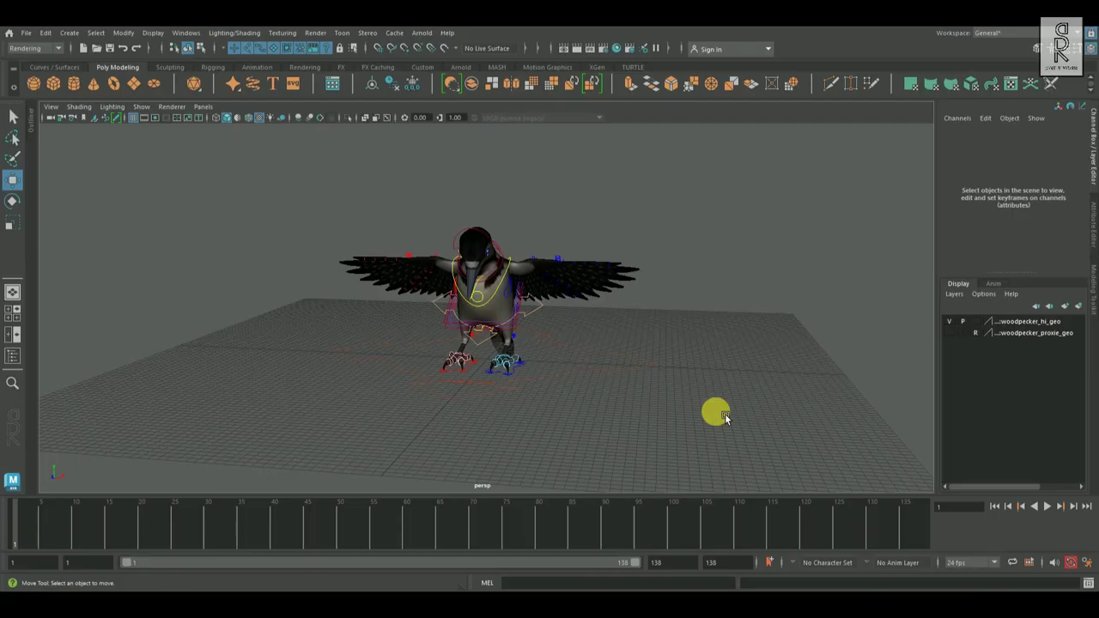
- Orbit around the woodpecker rig and select its body mesh
left_click_drag(726, 415, 580, 419, "alt")
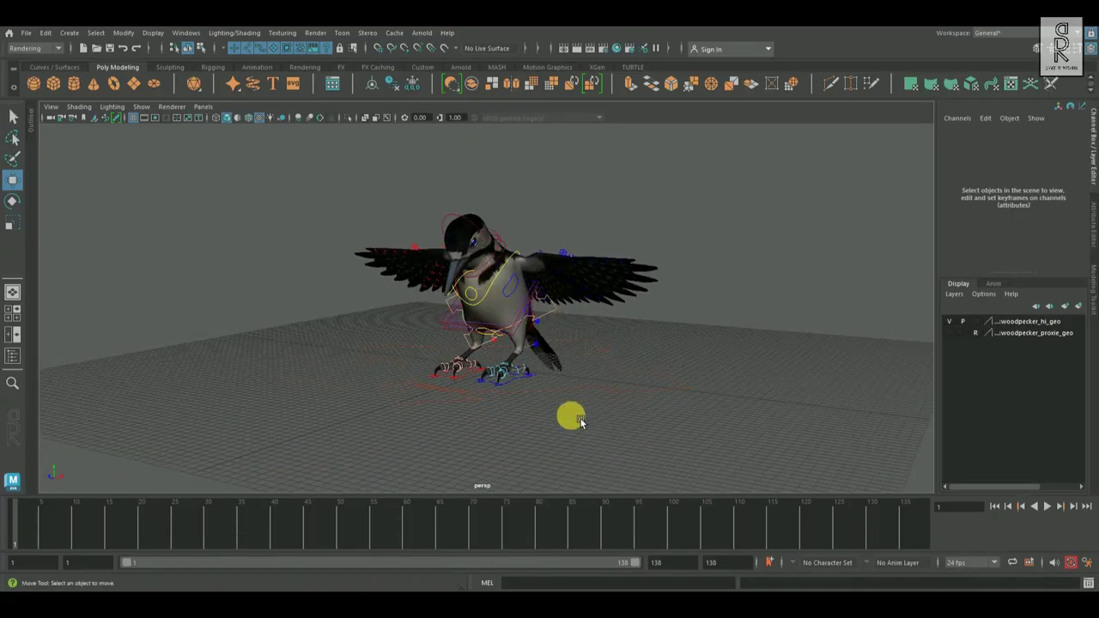
left_click_drag(508, 254, 574, 327, "alt")
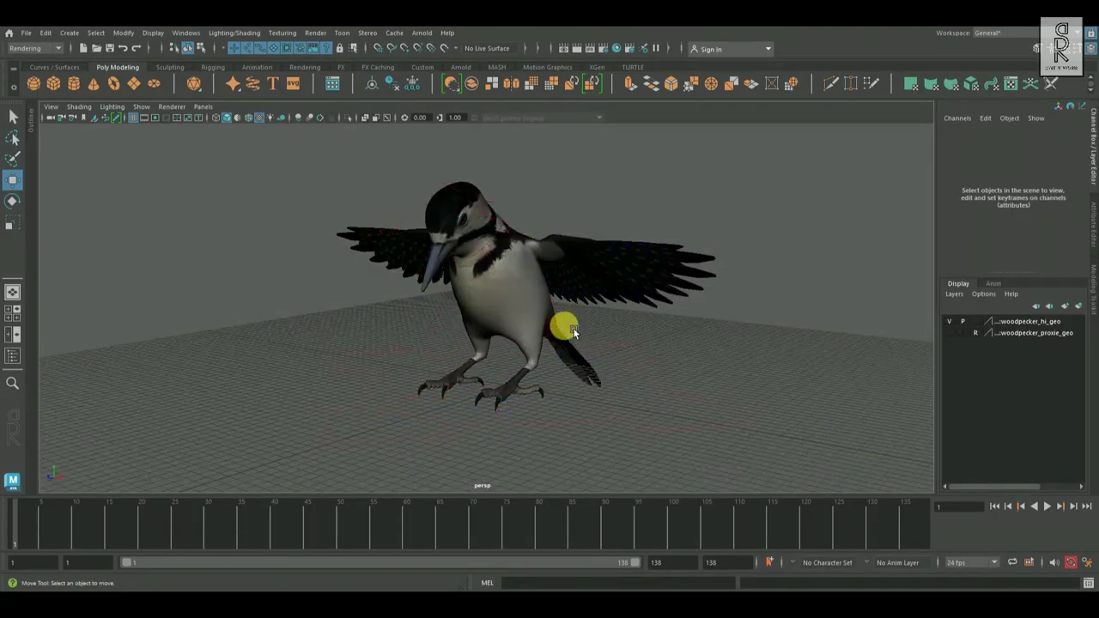
left_click(516, 301)
left_click_drag(515, 301, 719, 381, "alt")
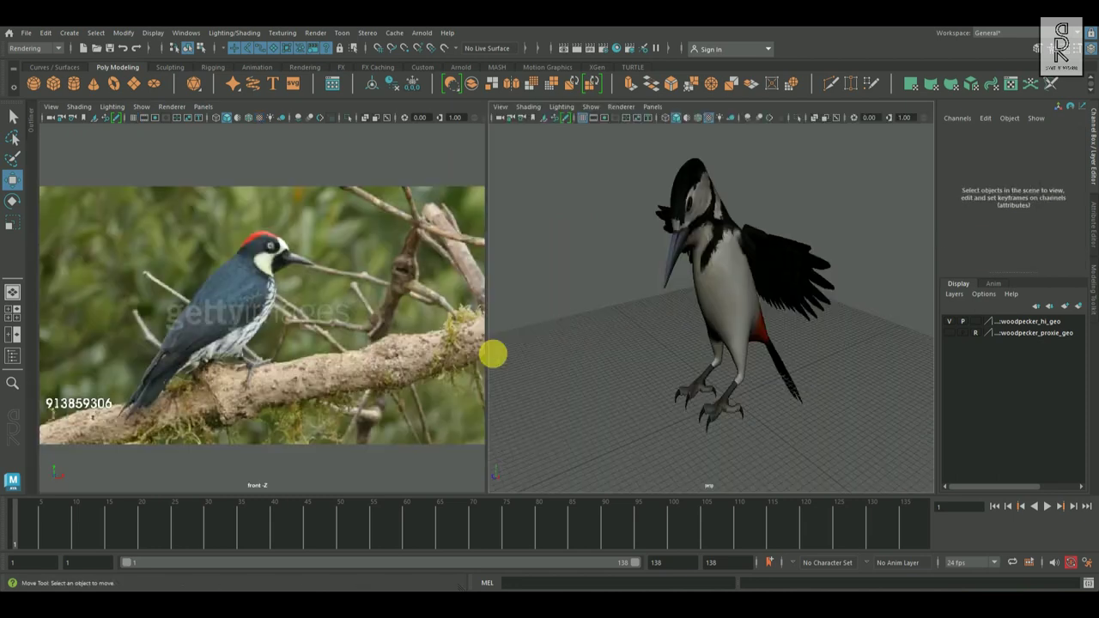
left_click_drag(532, 285, 796, 363, "alt")
- Show the body's Lambert material attributes and hide the body_1 texture layer
left_click(606, 314)
left_click(1092, 232)
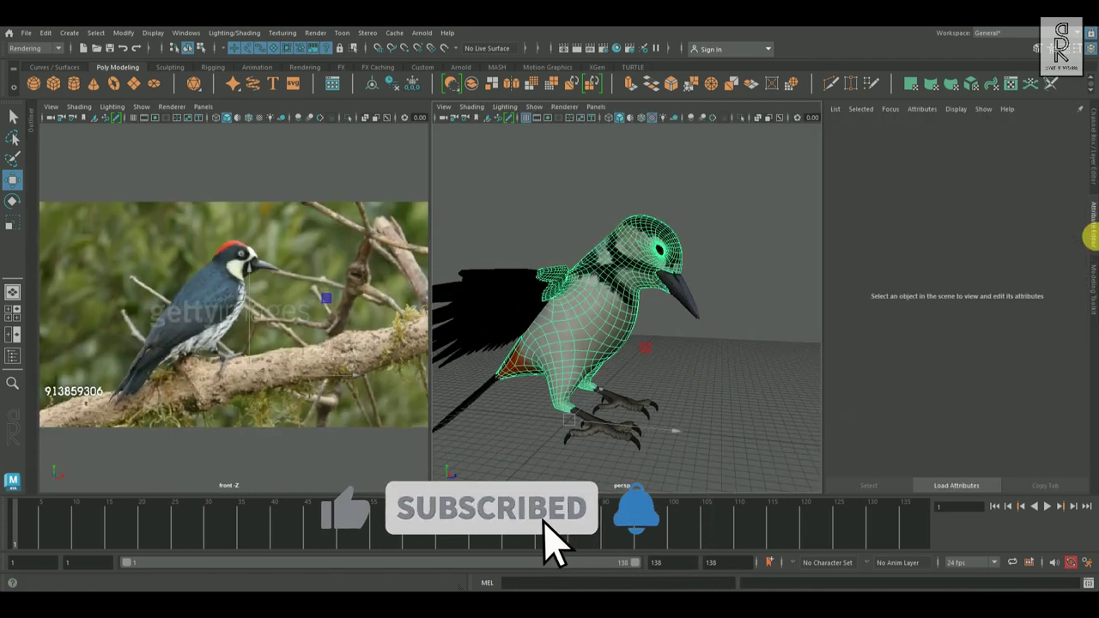
left_click(731, 358)
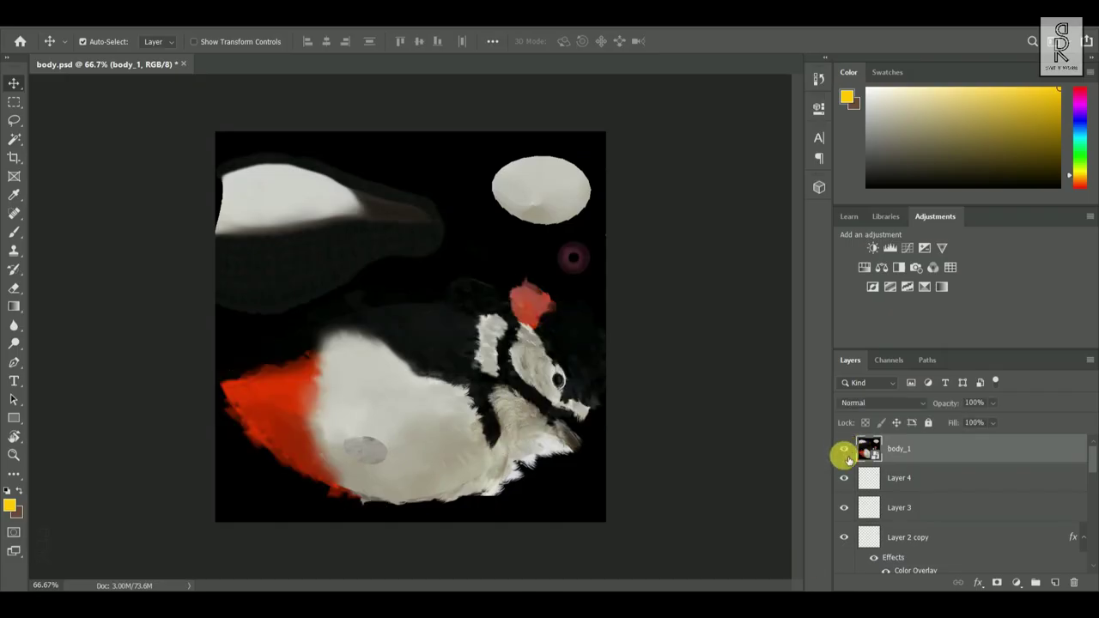
left_click(846, 453)
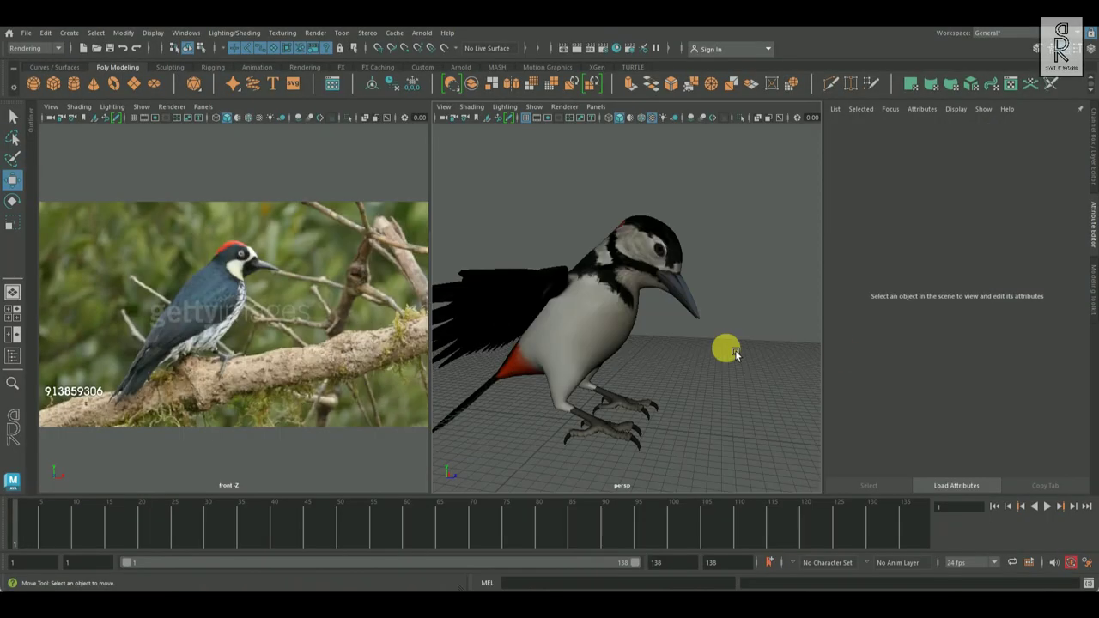
left_click_drag(727, 348, 635, 356, "alt")
- Replace the body file texture body_1.png with body.png and view the retextured bird
left_click(636, 356)
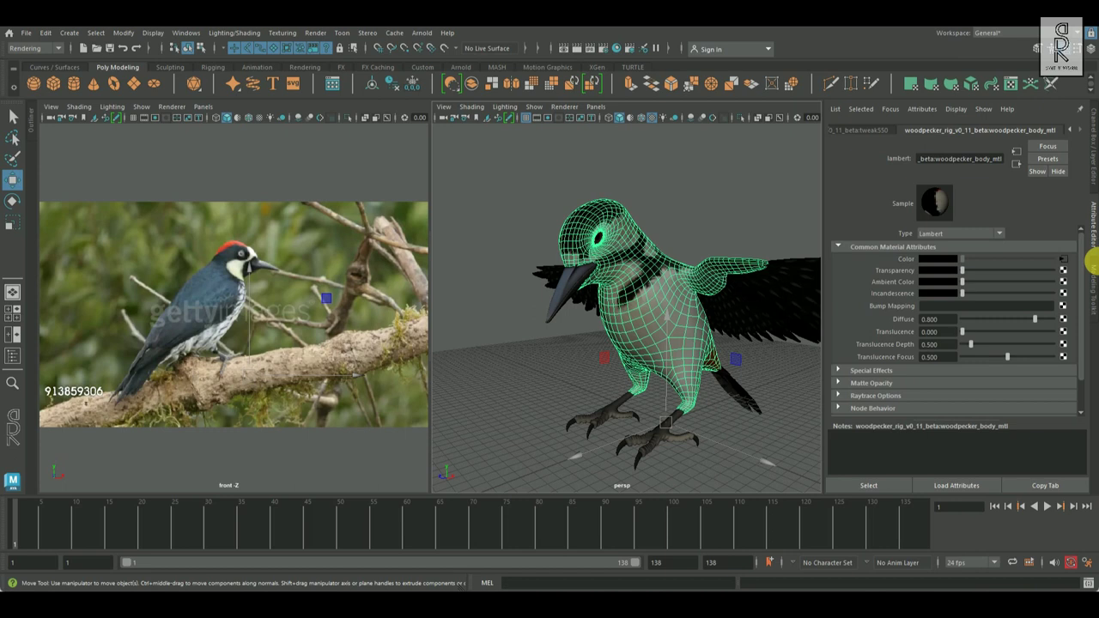
left_click(1063, 260)
left_click(1065, 286)
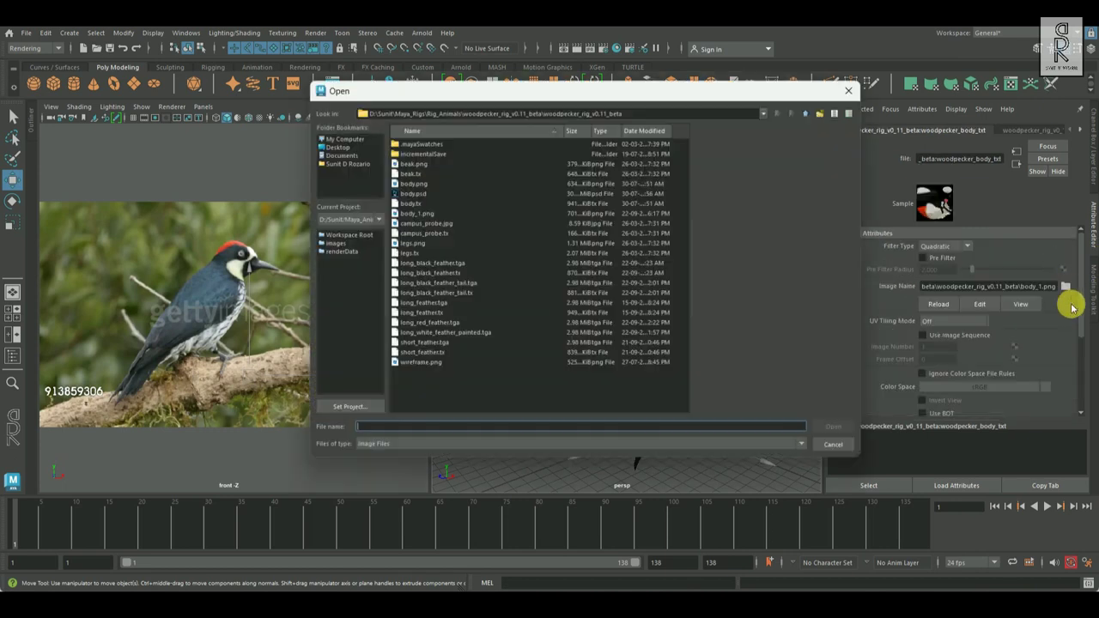
left_click(411, 184)
left_click(845, 433)
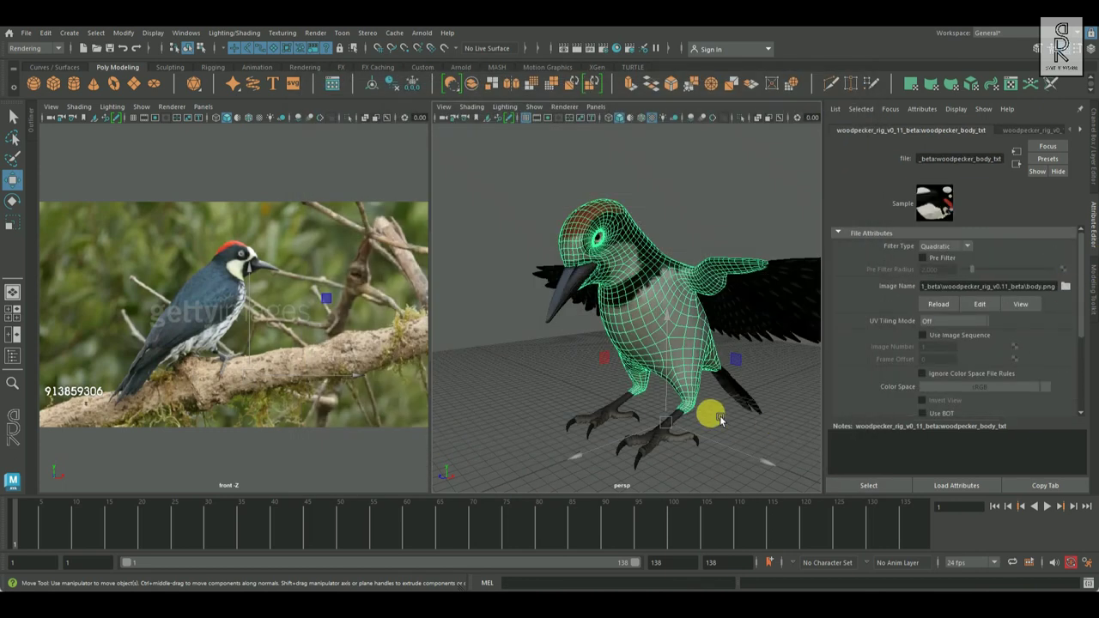
left_click(755, 455)
left_click_drag(755, 455, 704, 363, "alt")
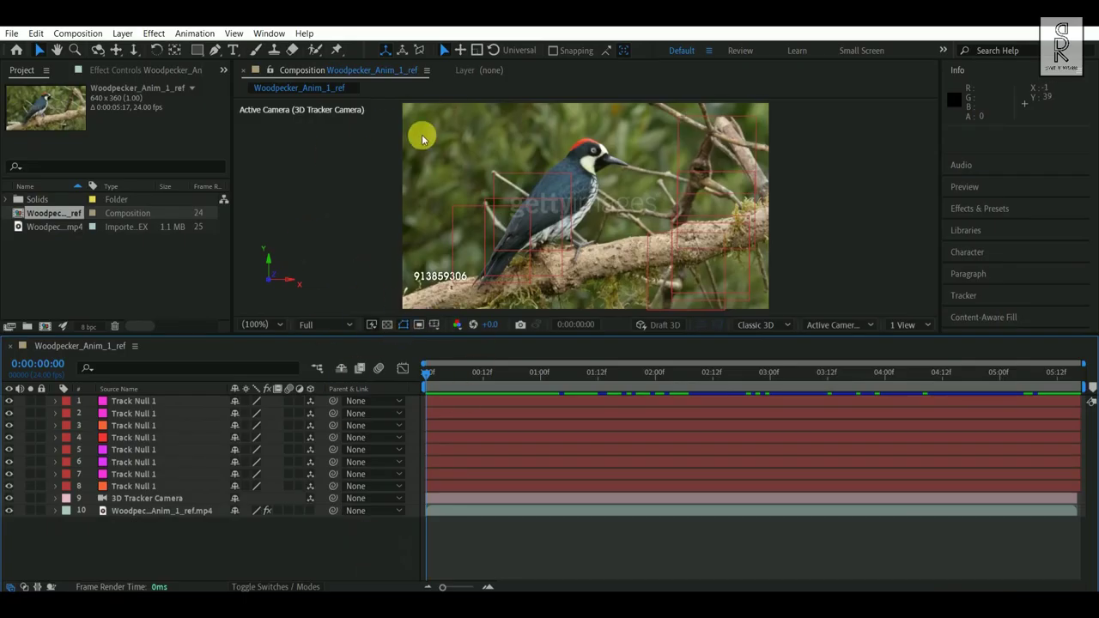
- With the woodpecker footage layer selected, run File > Scripts > AE3D_Export.jsx
left_click(176, 512)
left_click(155, 34)
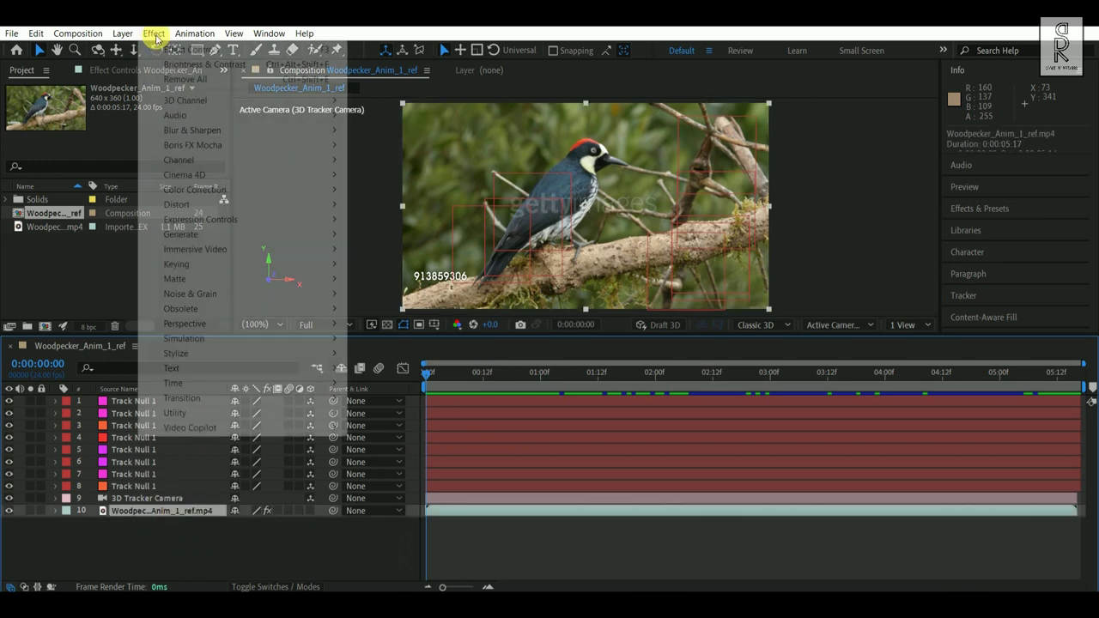
mouse_move(219, 322)
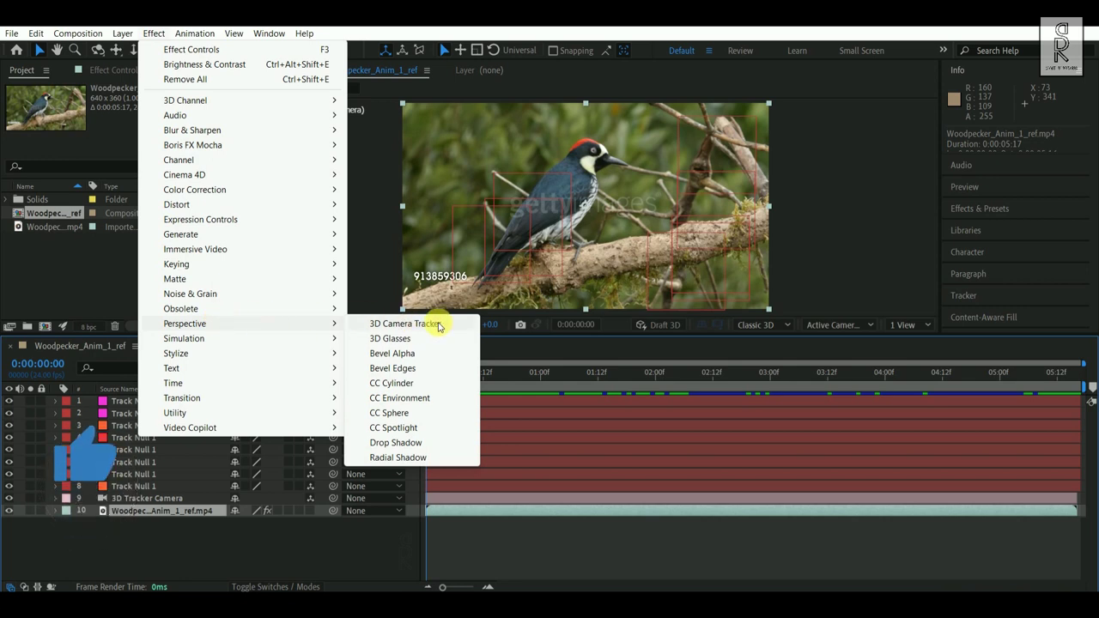
left_click(318, 556)
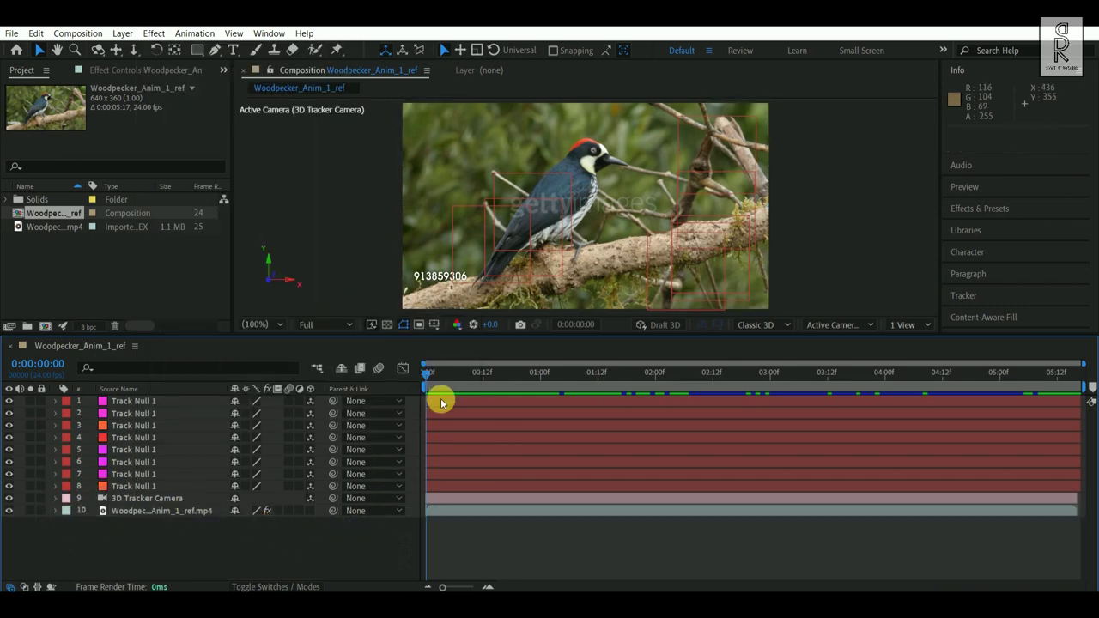
left_click(12, 33)
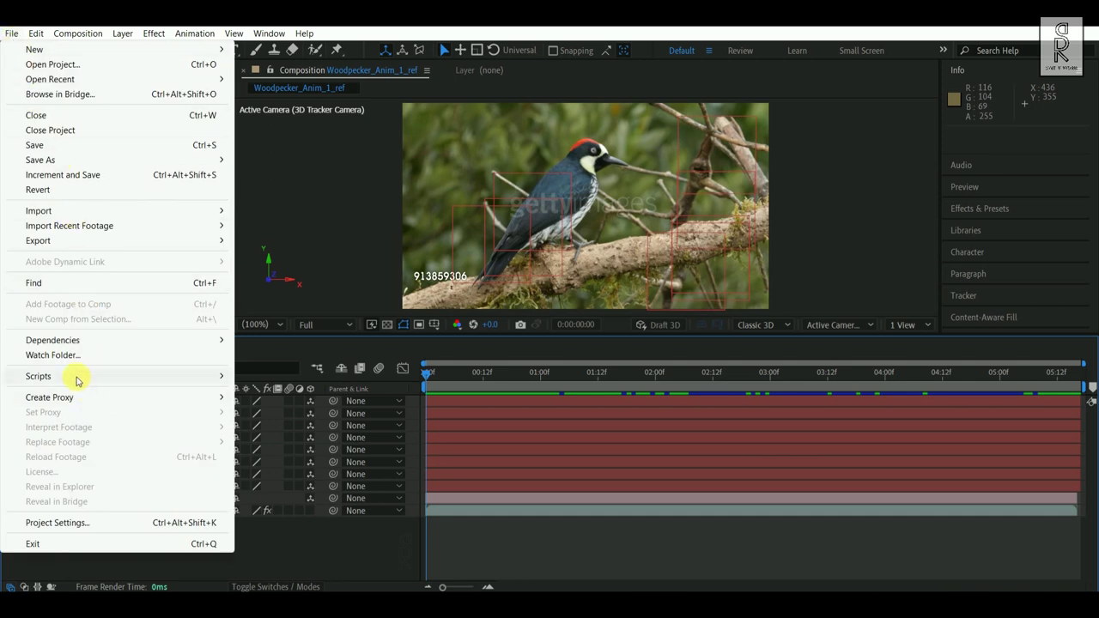
mouse_move(97, 379)
left_click(287, 376)
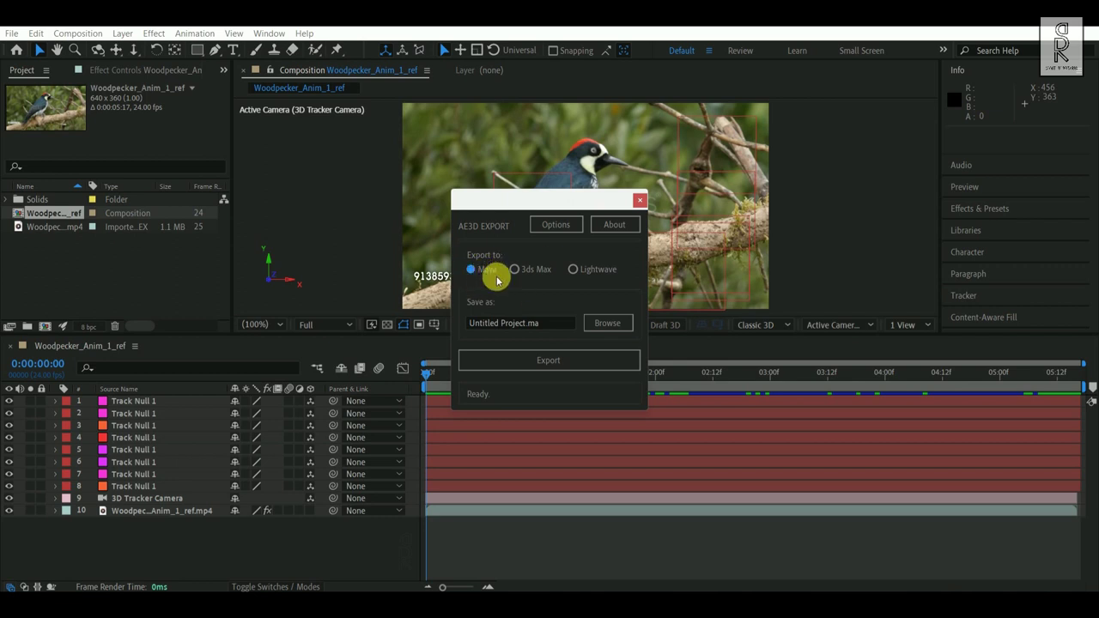
- Move the AE3D Export window out of the way
left_click_drag(527, 198, 794, 186)
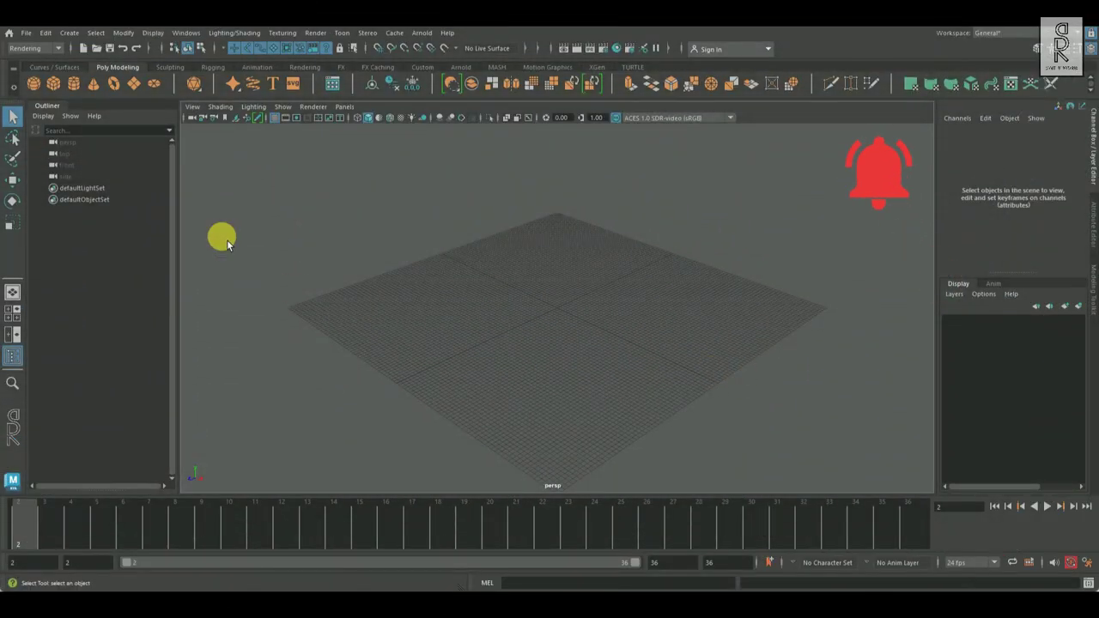
- Open Woodpecker_1_CT.ma, frame the tracked camera, and switch to the four-view layout
left_click(27, 33)
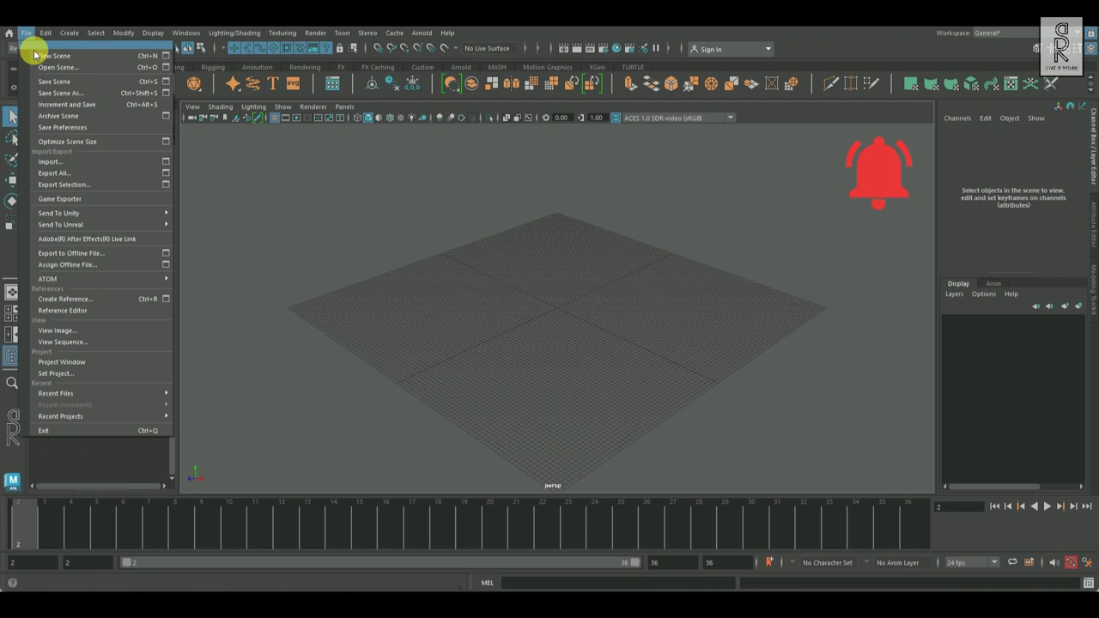
left_click(38, 61)
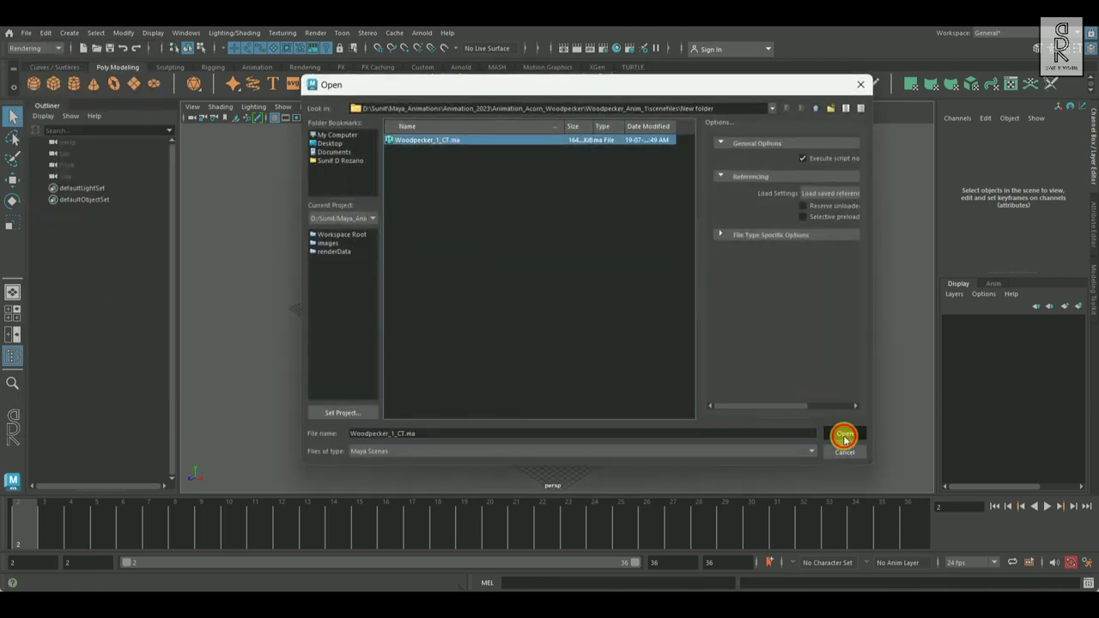
left_click(843, 433)
left_click(339, 371)
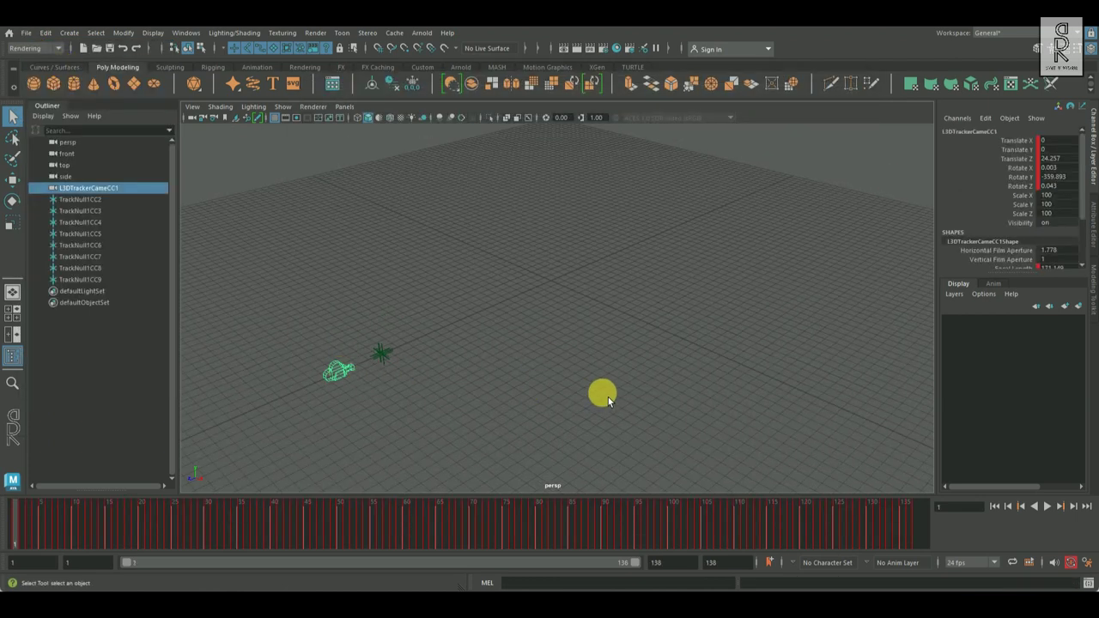
key("f")
left_click_drag(774, 376, 704, 360, "alt")
key("space")
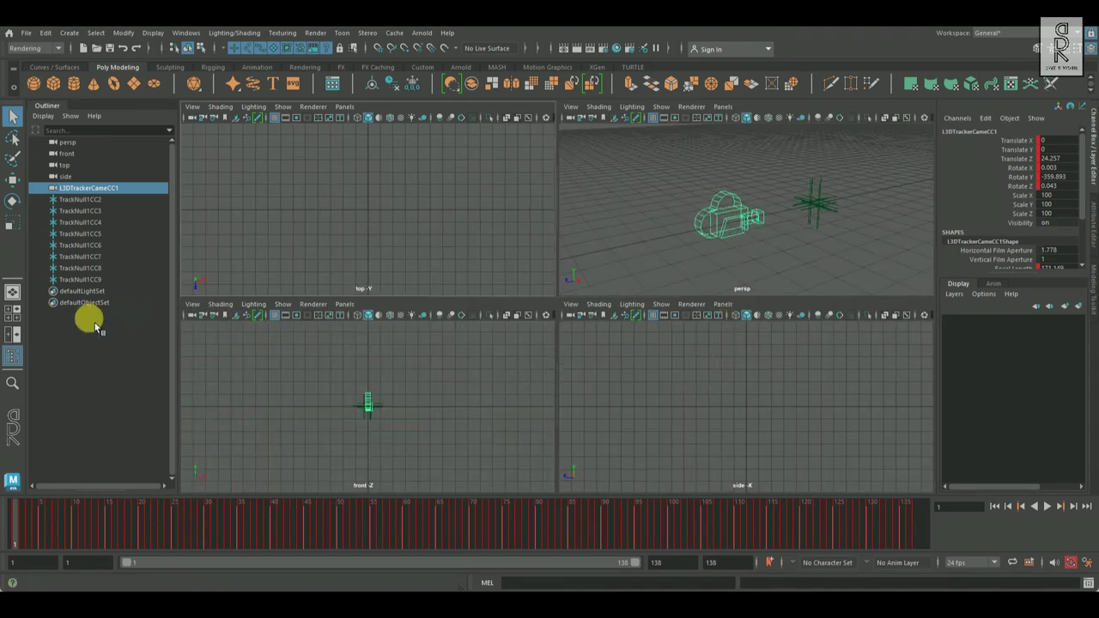
- Use a side-by-side layout with the left pane through L3DTrackerCameCC1, scrubbing frames
left_click(14, 336)
left_click(343, 106)
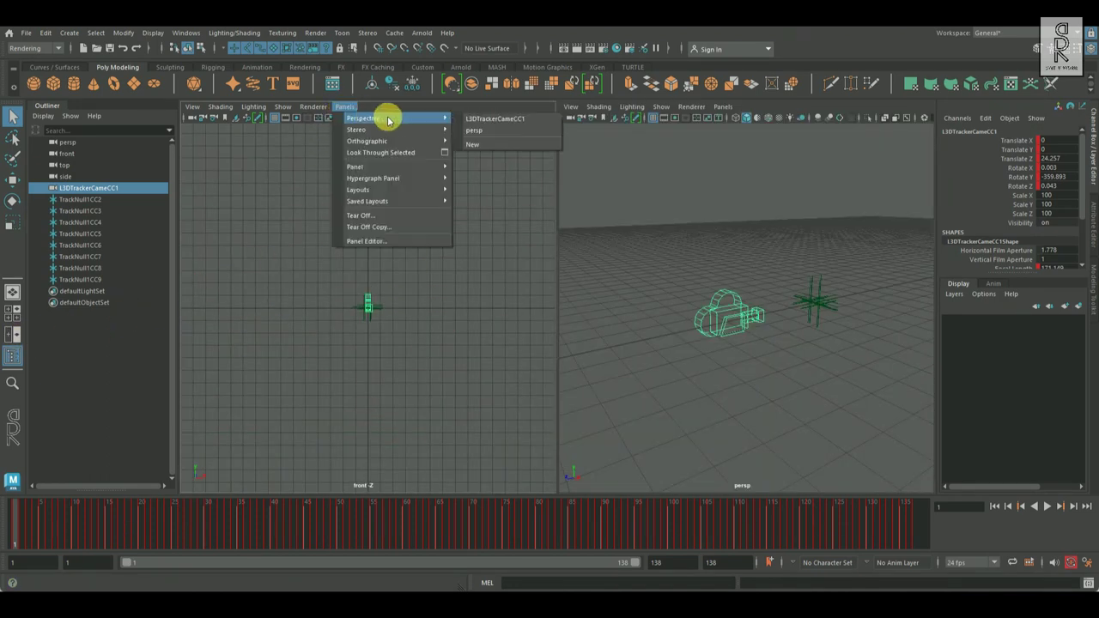
left_click(506, 128)
mouse_move(98, 520)
left_mouse_down()
mouse_move(42, 522)
mouse_move(274, 522)
mouse_move(462, 540)
mouse_move(29, 523)
left_mouse_up()
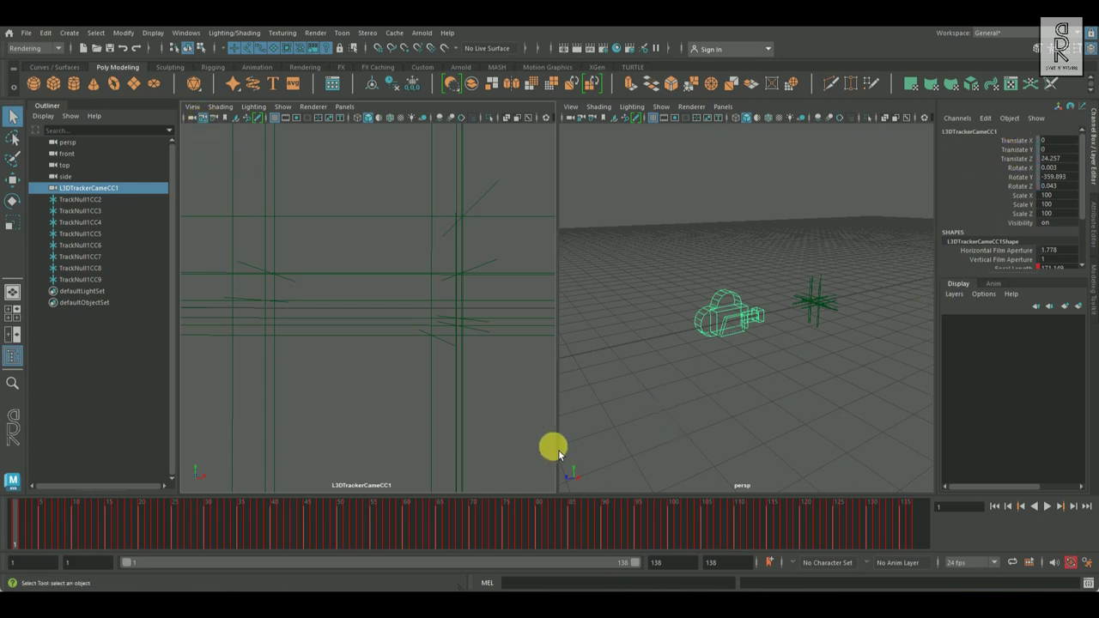
- Group TrackNull1CC2 through TrackNull1CC9 into a group named locators
left_click(481, 412)
key("w")
left_click_drag(100, 204, 101, 279)
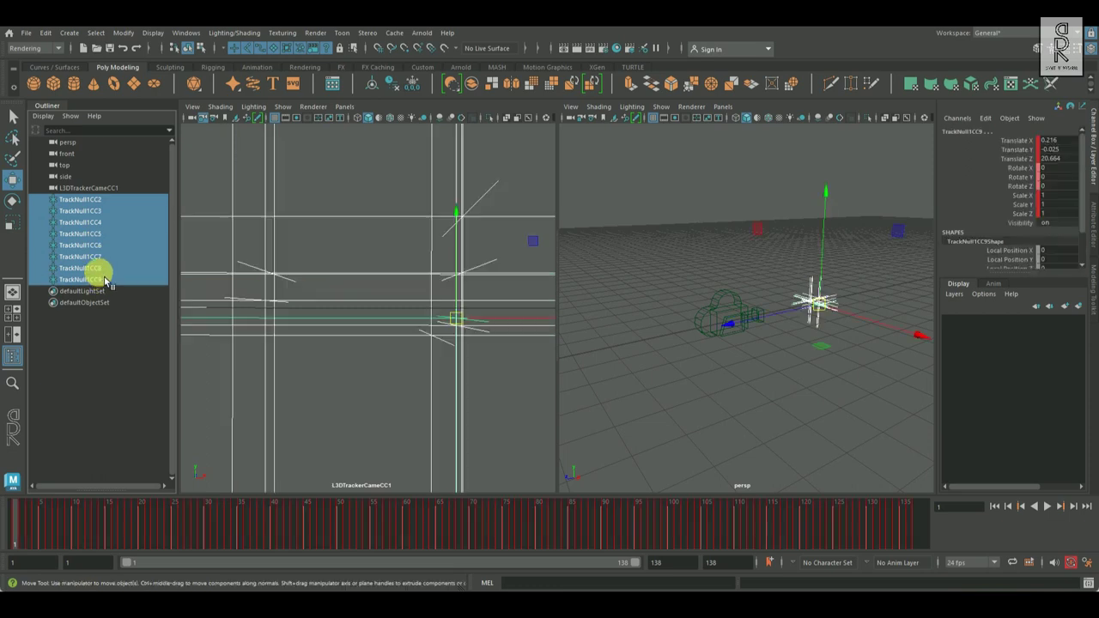
key("ctrl+g")
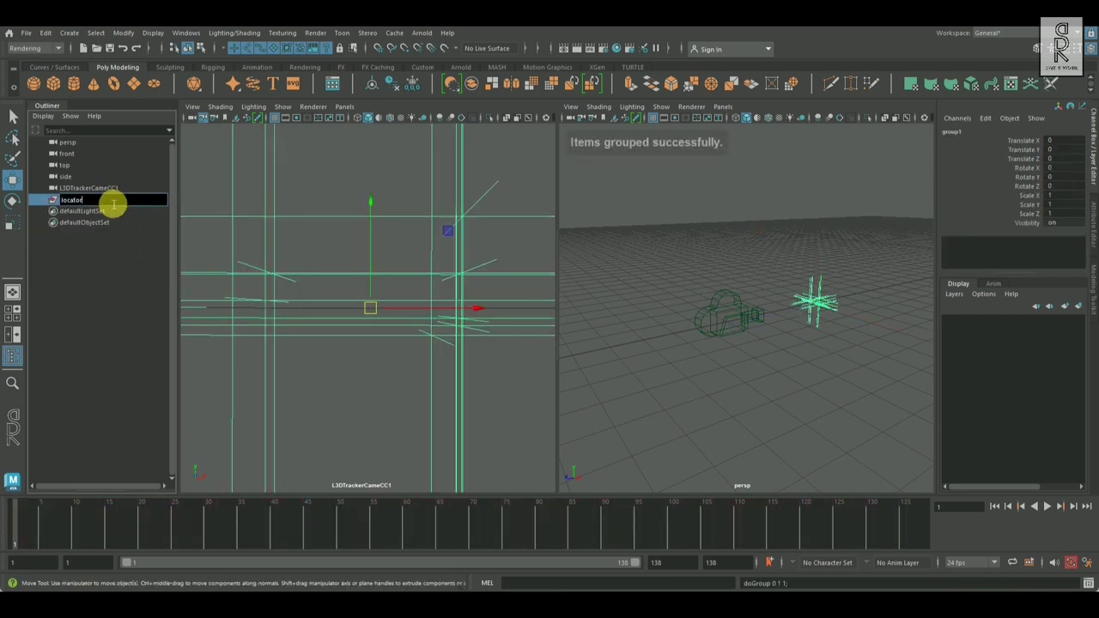
type("s")
key("Return")
- Group the tracked camera with locators into a group named Scene
left_click(112, 188, "ctrl")
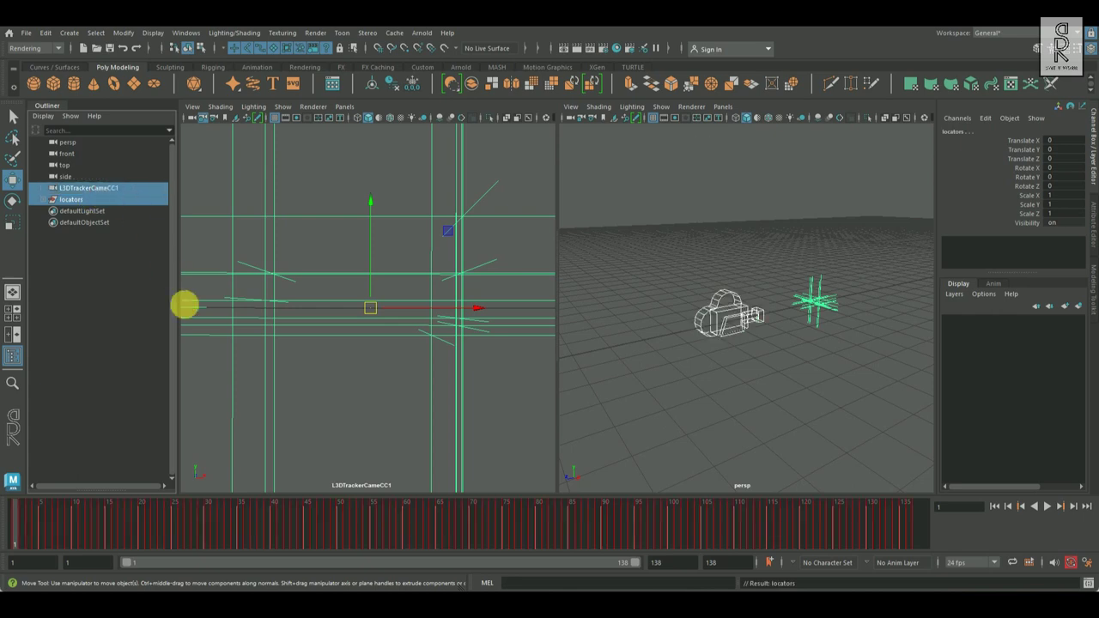
key("ctrl+g")
double_click(96, 188)
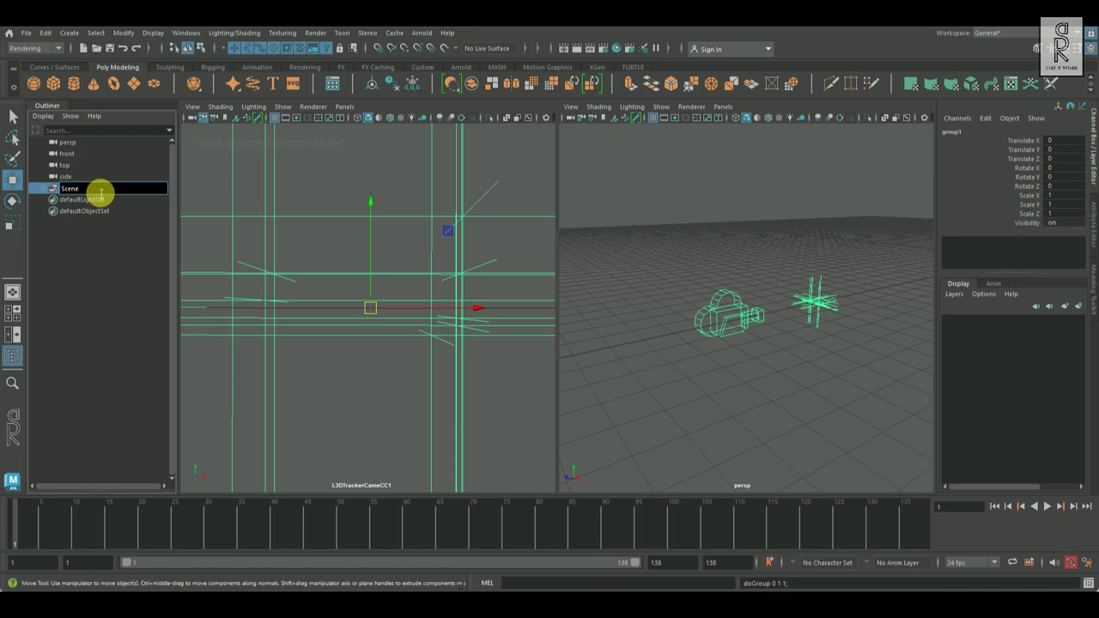
type("Scene")
left_click(110, 268)
- Reposition the Scene group in the perspective view, checking frames 8 through 73
left_click(80, 189)
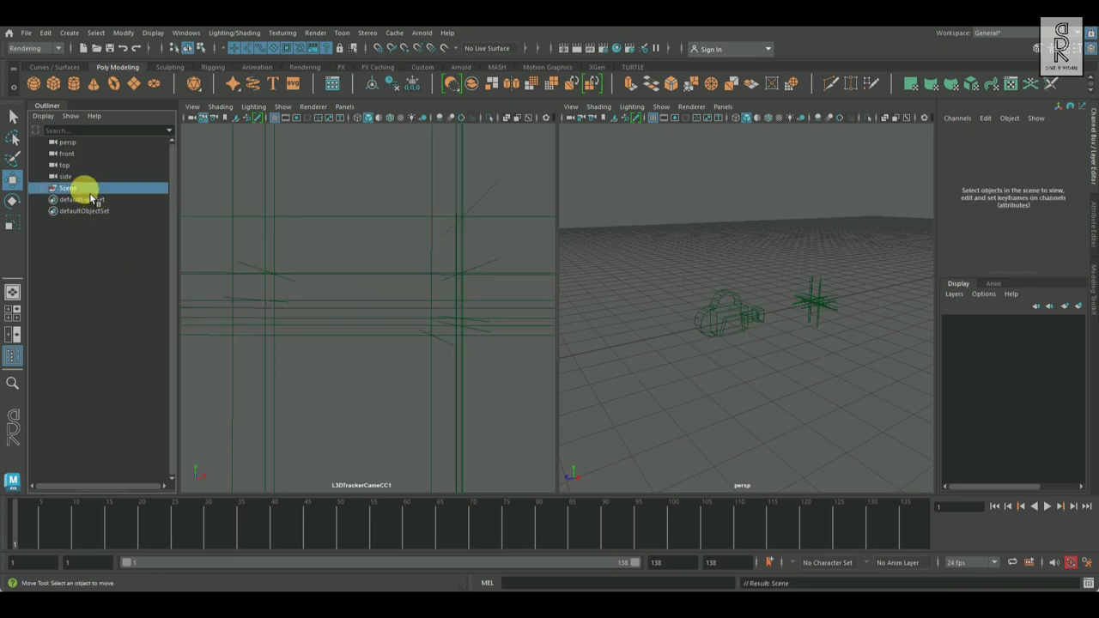
left_click_drag(845, 320, 849, 344, "alt")
left_click_drag(861, 304, 820, 151)
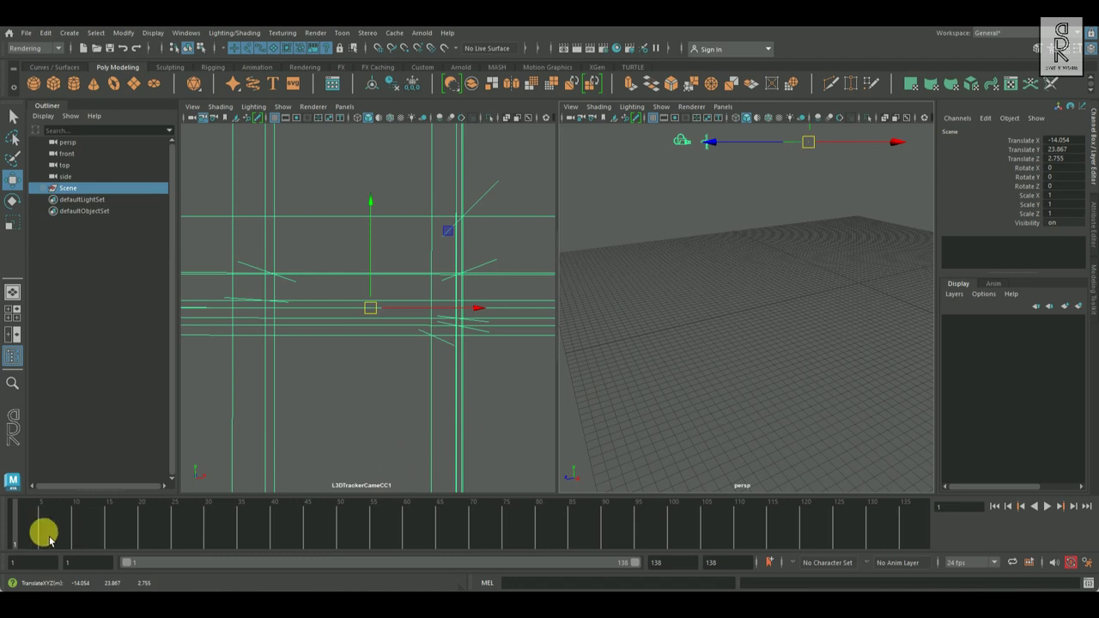
left_click_drag(44, 528, 7, 539)
left_click_drag(809, 141, 915, 309)
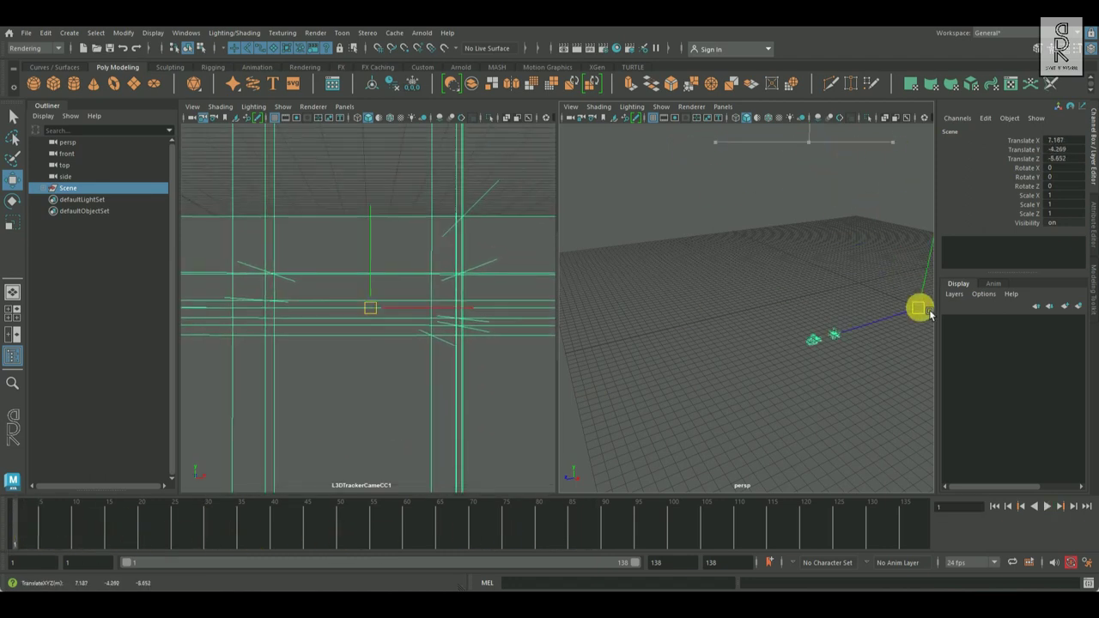
left_click_drag(34, 534, 495, 541)
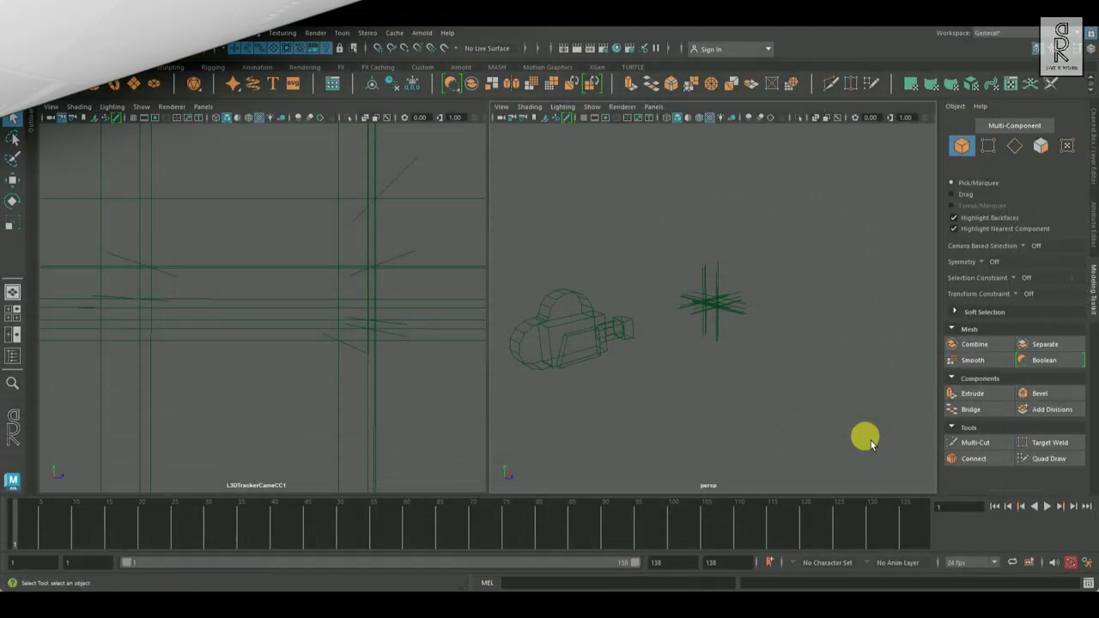
left_click_drag(851, 441, 773, 434, "alt")
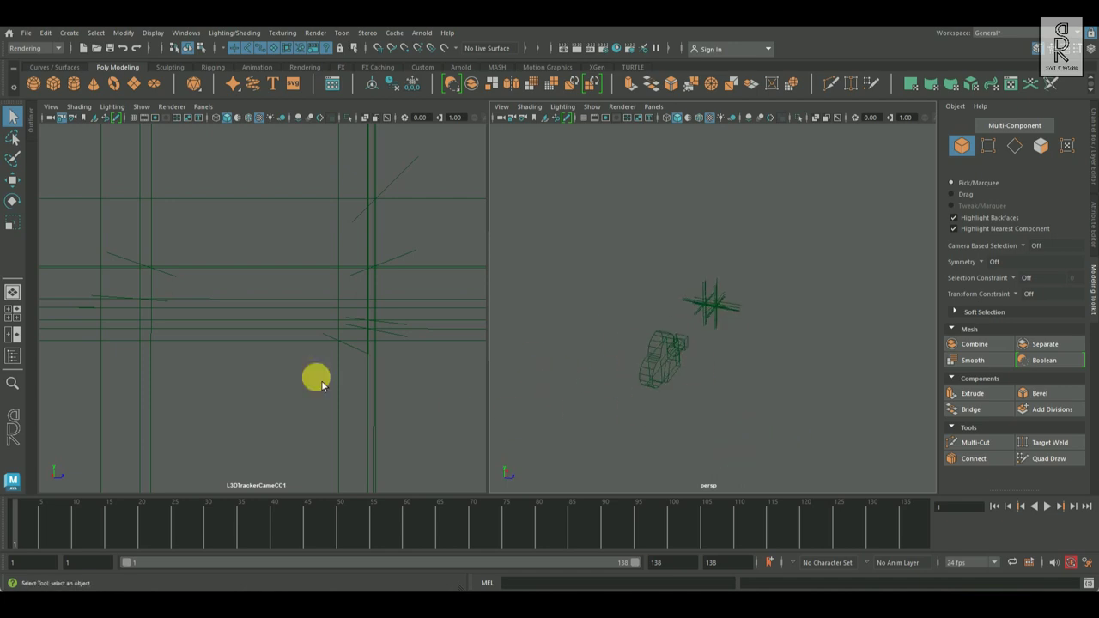
- Import reference\Woodpecker_Anim_1_ref_mov.mov as the camera's image plane and preview playback
left_click(54, 108)
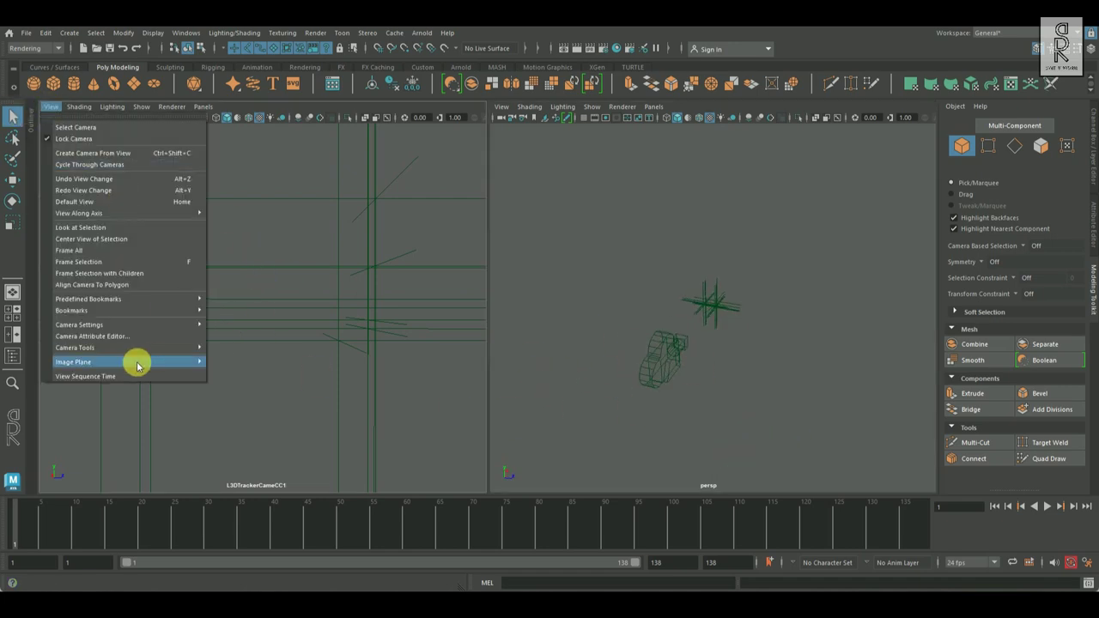
mouse_move(108, 317)
mouse_move(103, 364)
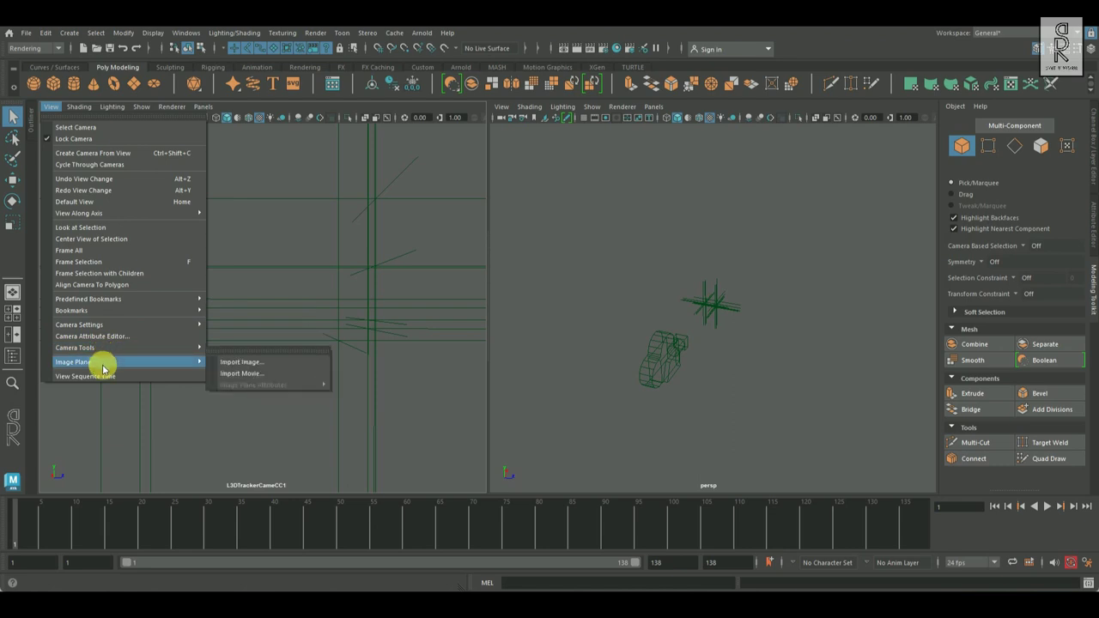
left_click(266, 374)
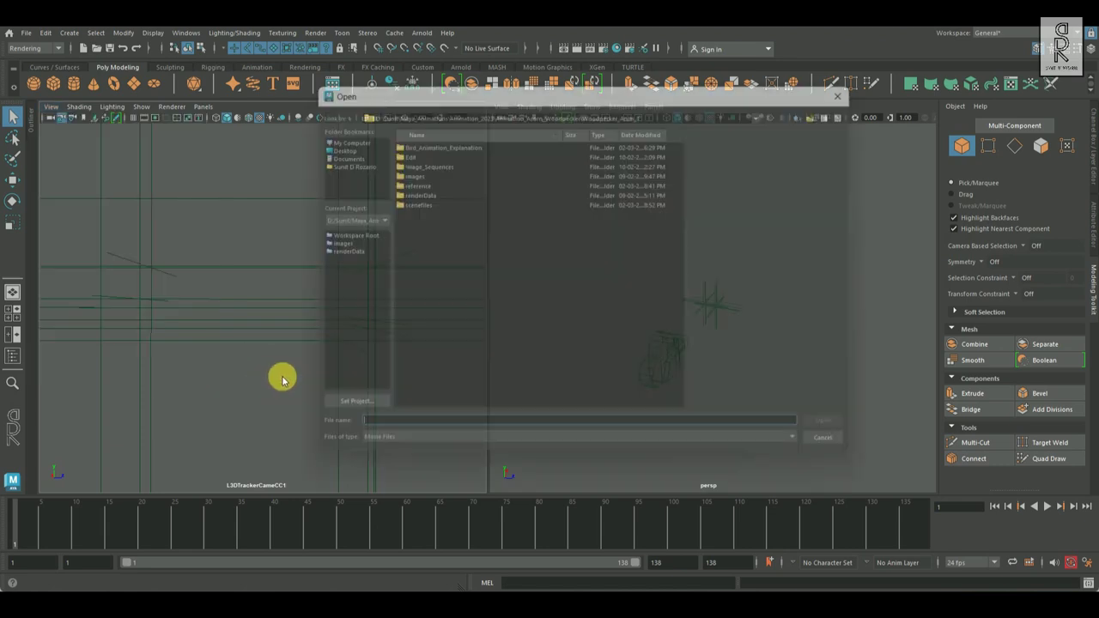
double_click(417, 181)
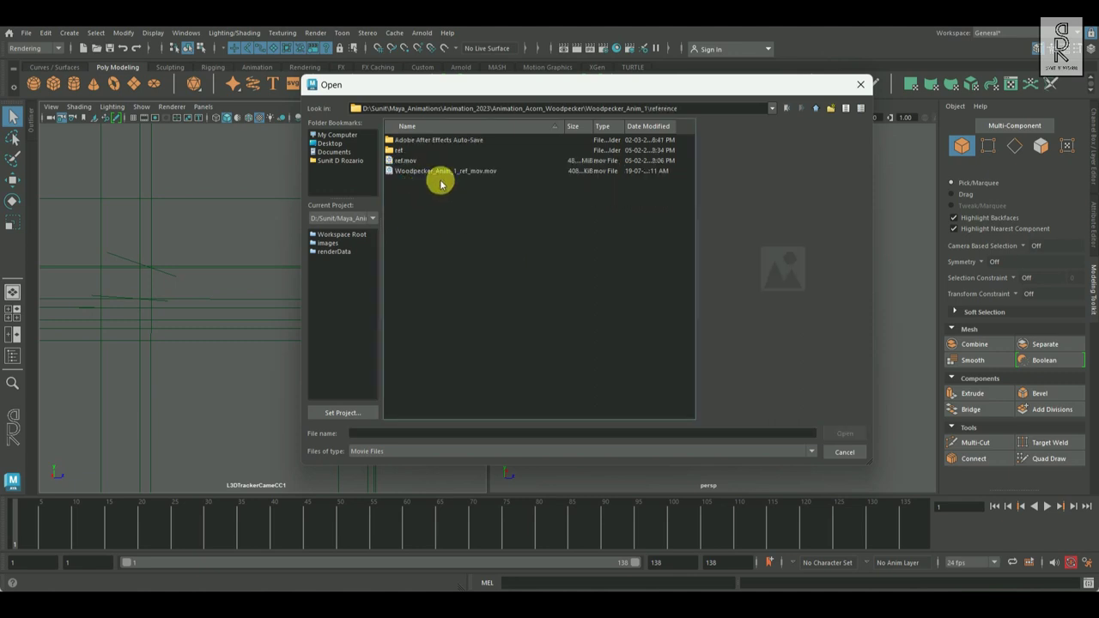
left_click(490, 174)
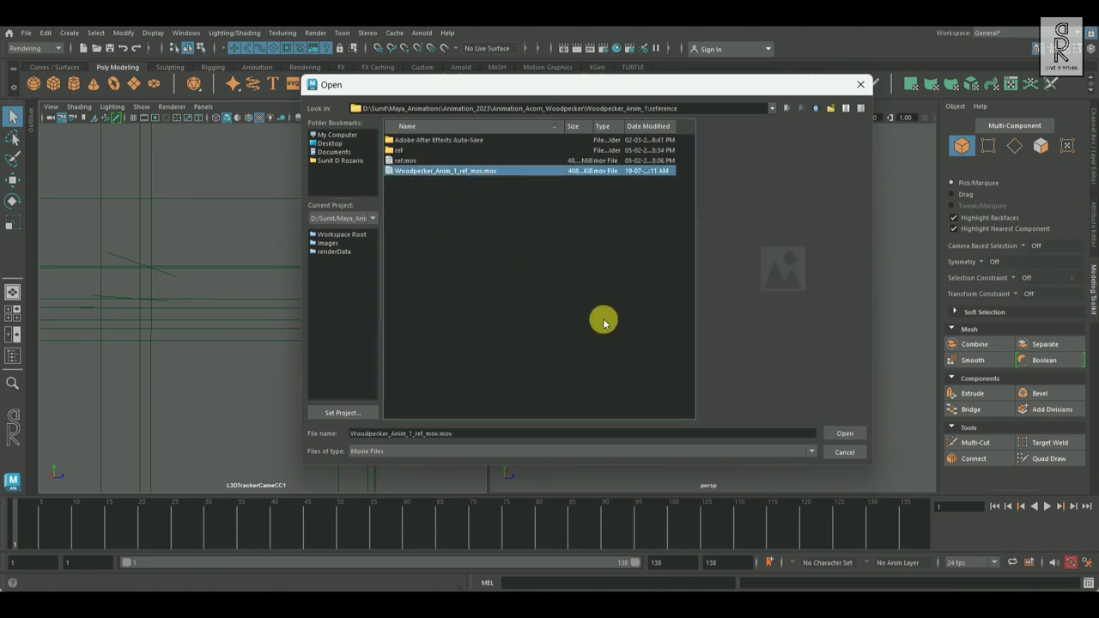
left_click(850, 433)
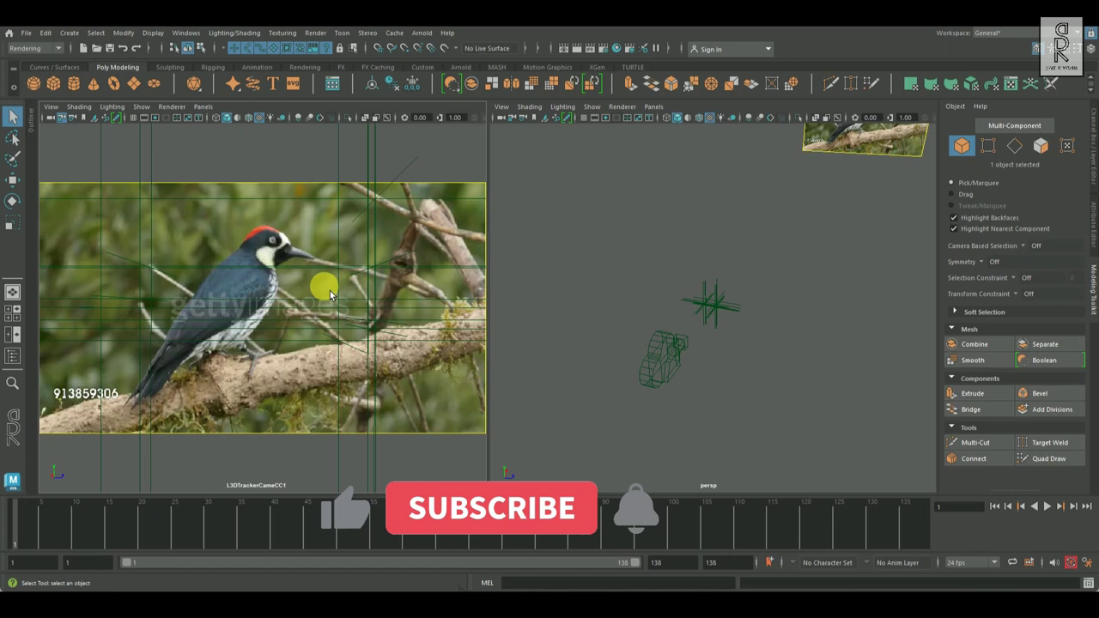
key("alt+v")
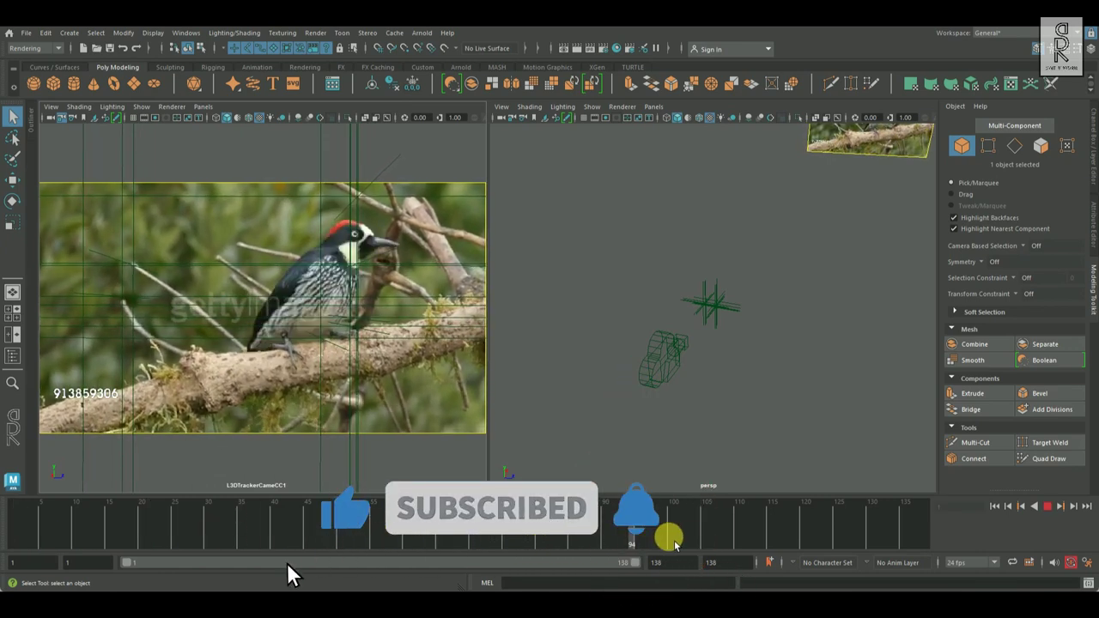
key("alt+v")
left_click_drag(741, 338, 618, 370, "alt")
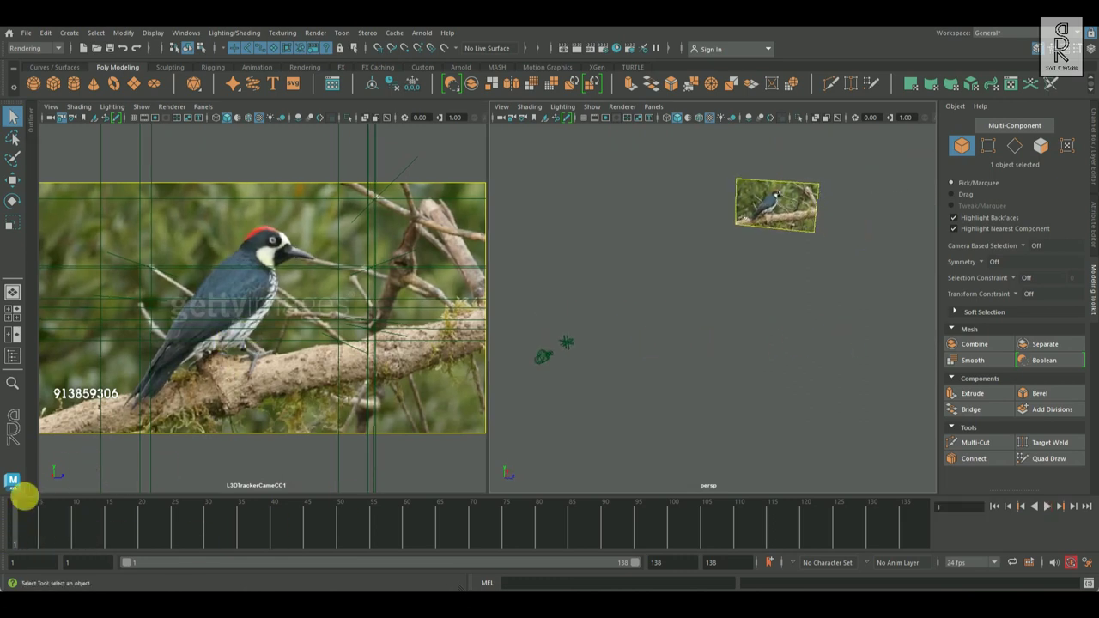
- Create a polygon cylinder, tip it on its side, shrink it to a fifth, and place it bottom-left
left_click(72, 86)
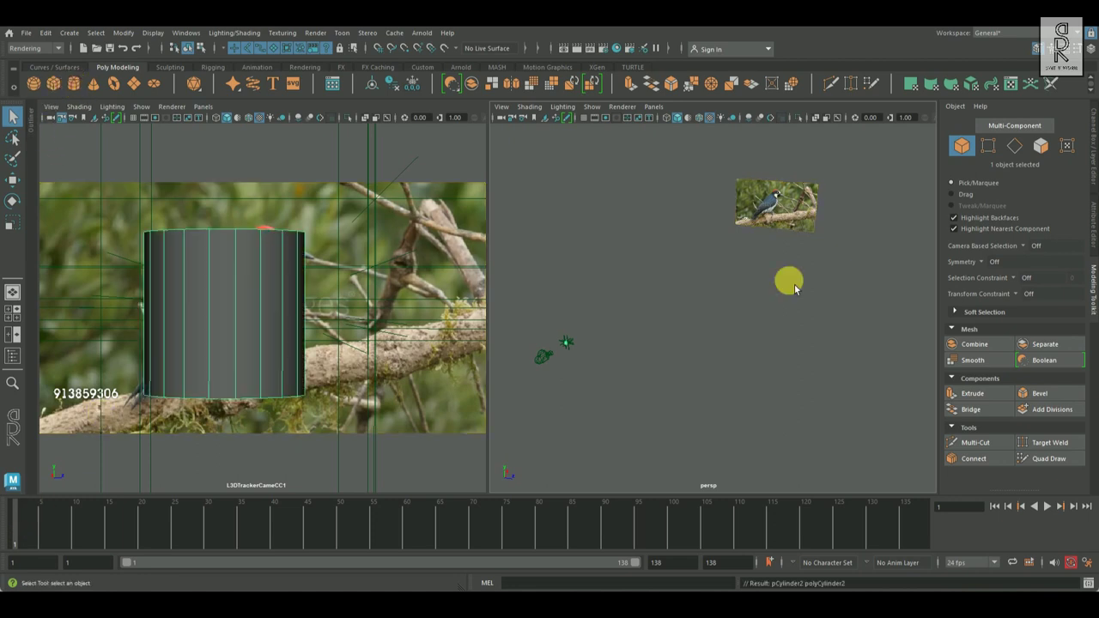
left_click_drag(787, 277, 773, 348, "alt")
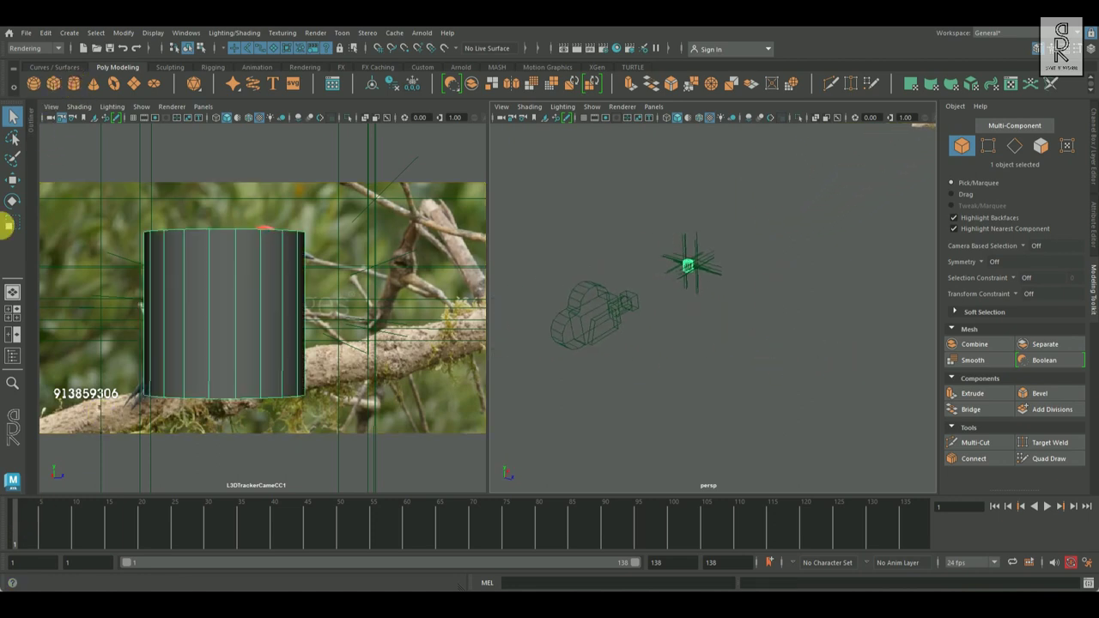
left_click(12, 200)
left_click_drag(765, 241, 813, 344)
left_click(208, 348)
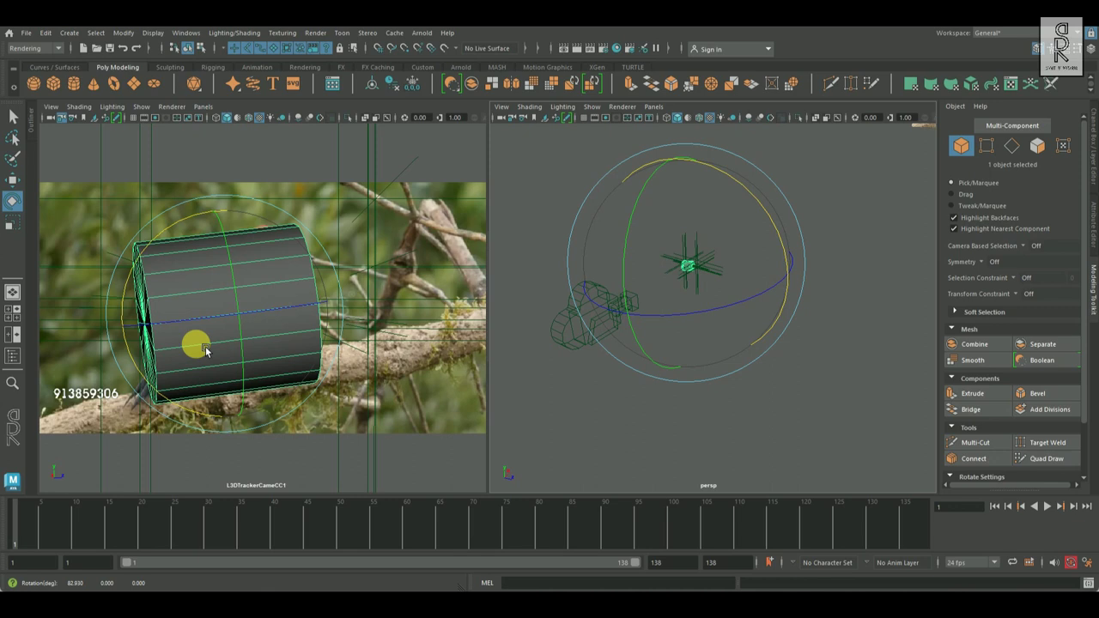
key("r")
left_click_drag(734, 307, 694, 277)
key("w")
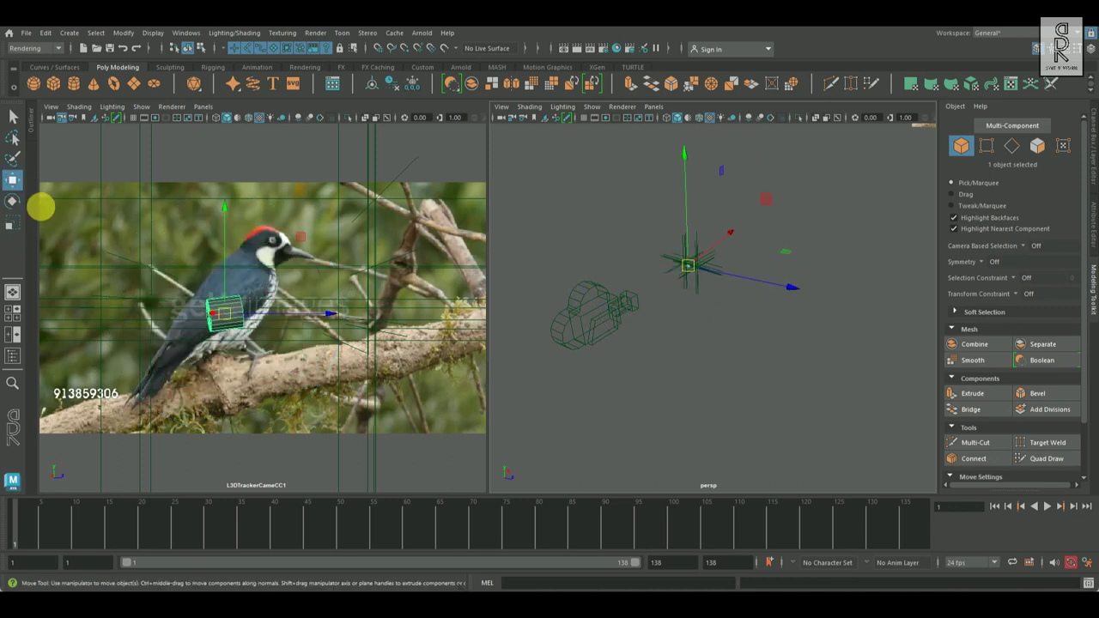
left_click_drag(222, 311, 65, 434)
- Scale the cylinder up slightly and stretch its end faces rightward along the photographed branch
left_click(12, 222)
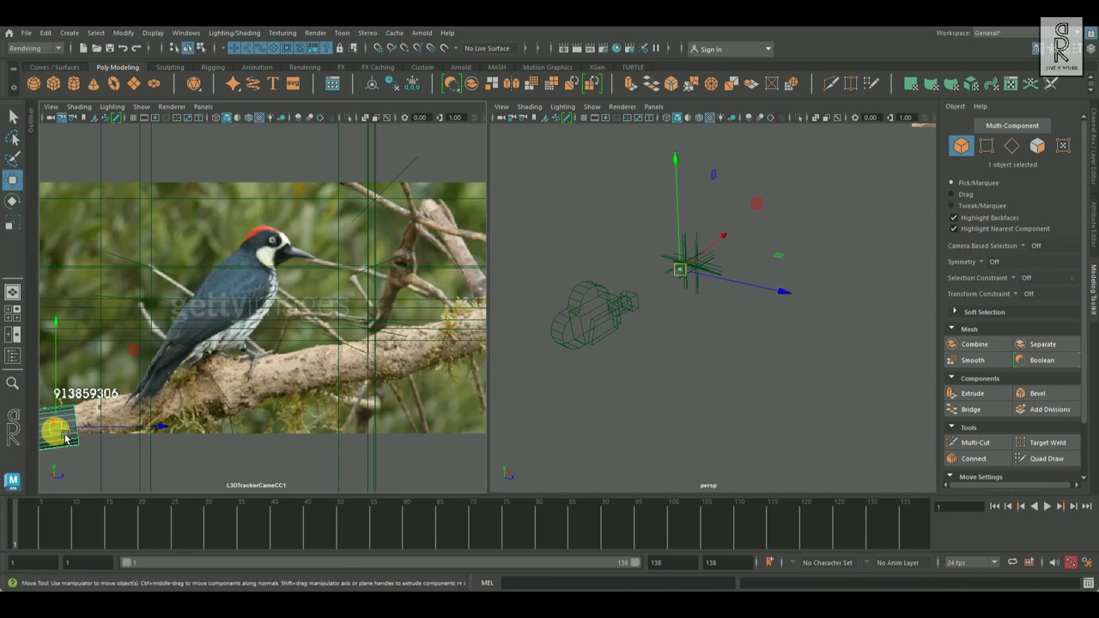
right_click_drag(55, 419, 53, 395)
left_click_drag(56, 397, 343, 370)
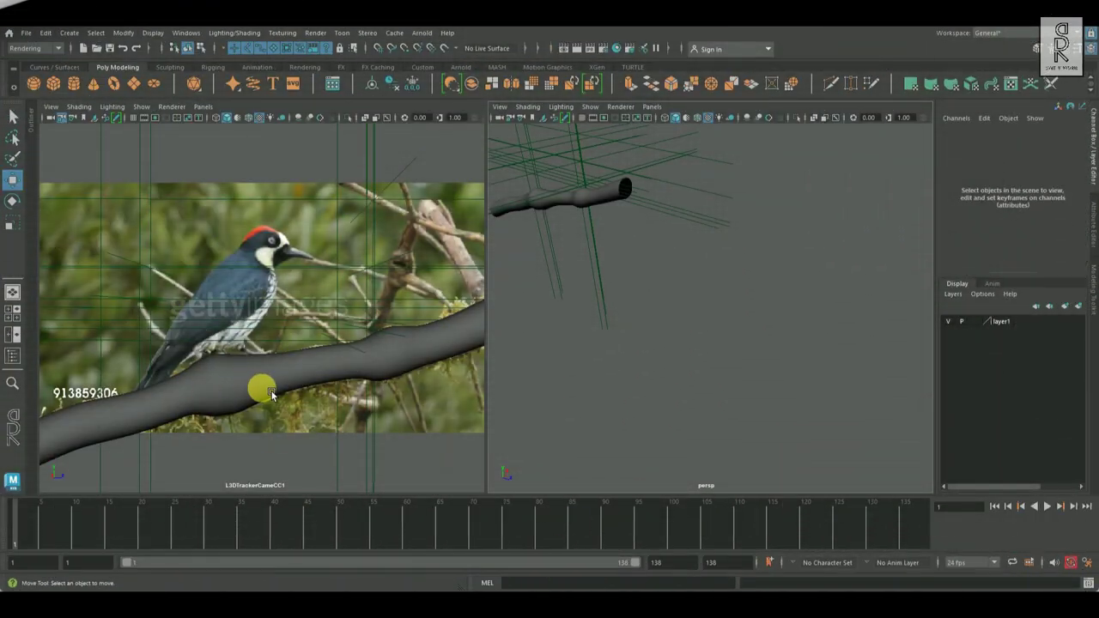
- Make the branch mesh see-through with wireframe on shaded, then scrub to about frame 46
left_click(271, 394)
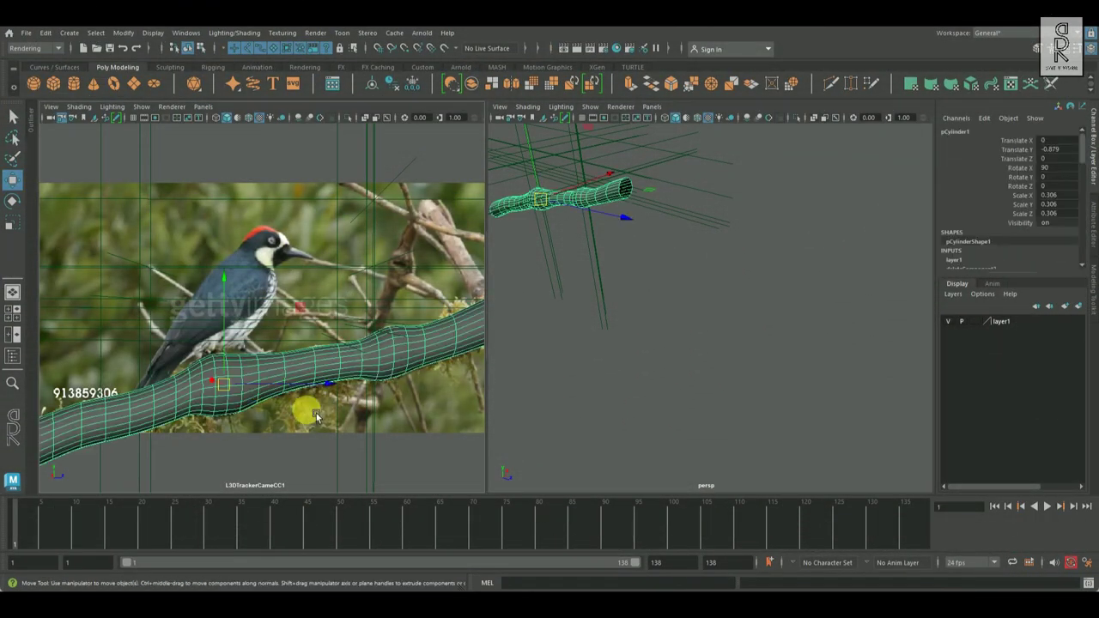
left_click(319, 457)
left_click(365, 118)
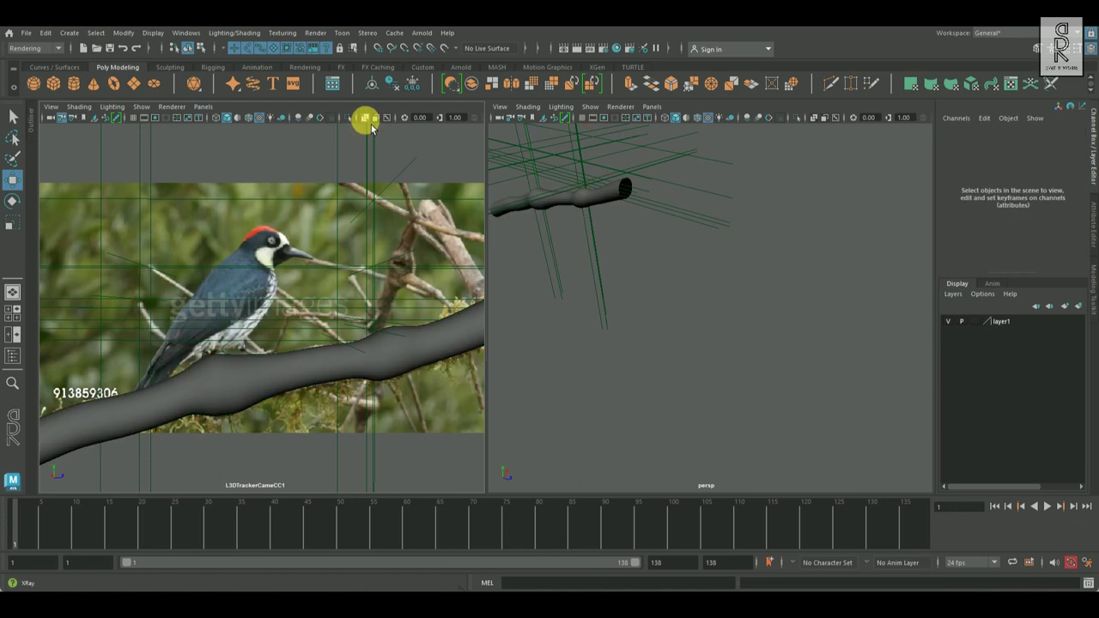
left_click(249, 119)
mouse_move(24, 543)
left_mouse_down()
mouse_move(35, 527)
mouse_move(1010, 530)
left_mouse_up()
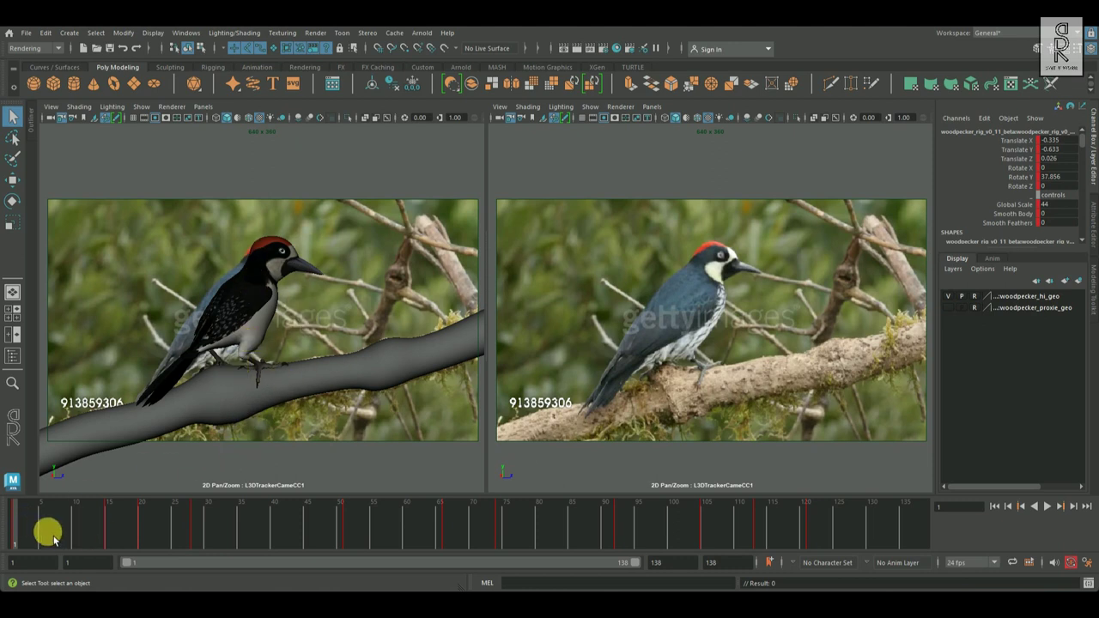
- Step ahead to frame 15, then scrub the woodpecker animation from frame 12 to 49
key("alt+v")
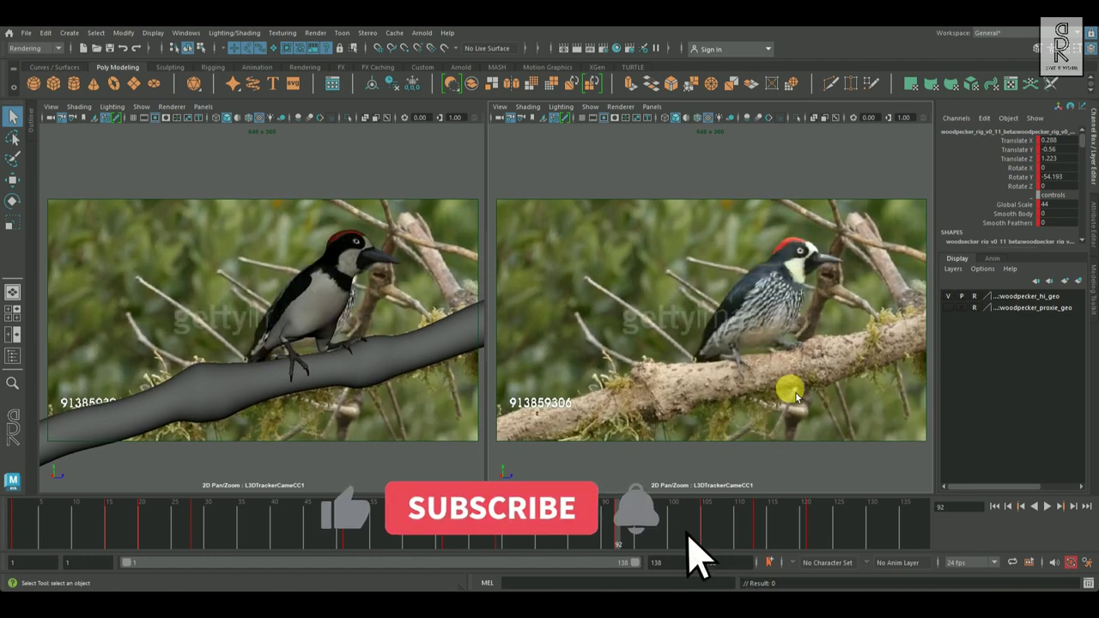
left_click(98, 534)
left_click_drag(98, 534, 752, 526)
- Open the Graph Editor to frame the curves, minimize it, and play the animation from the start
key("shift+space")
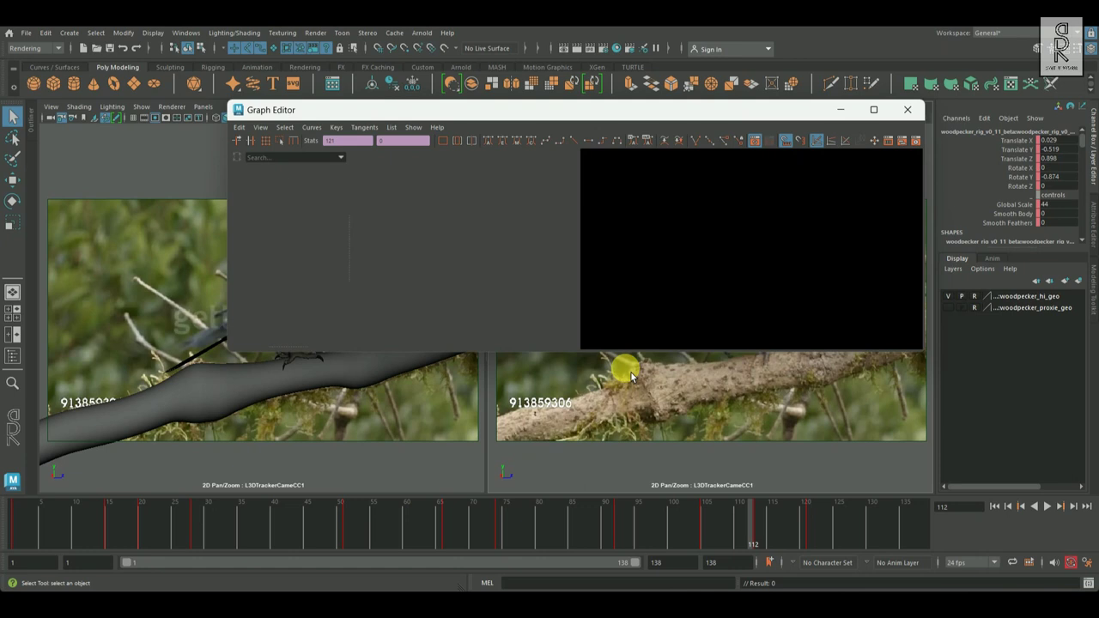
scroll(606, 275, "down", 3)
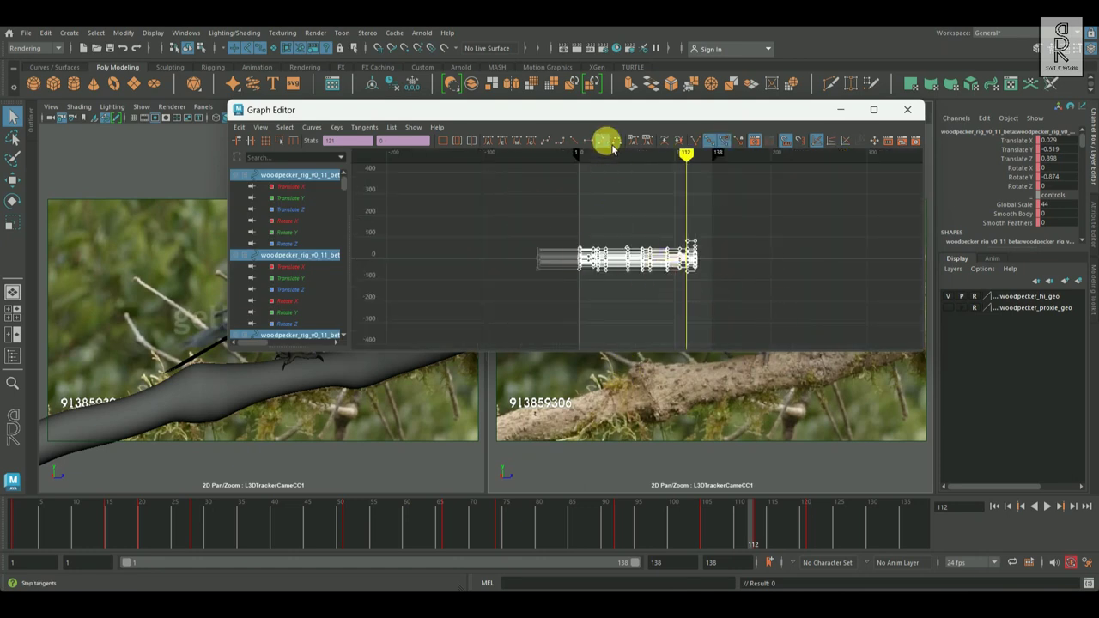
left_click(842, 110)
left_click_drag(17, 525, 739, 551)
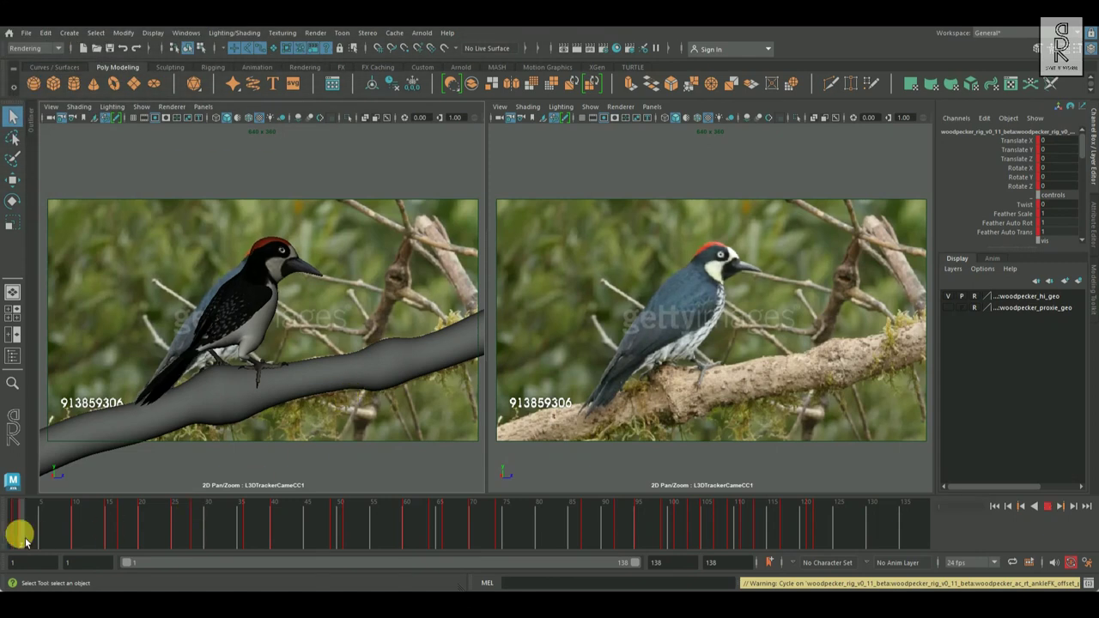
key("alt+v")
key("alt+v")
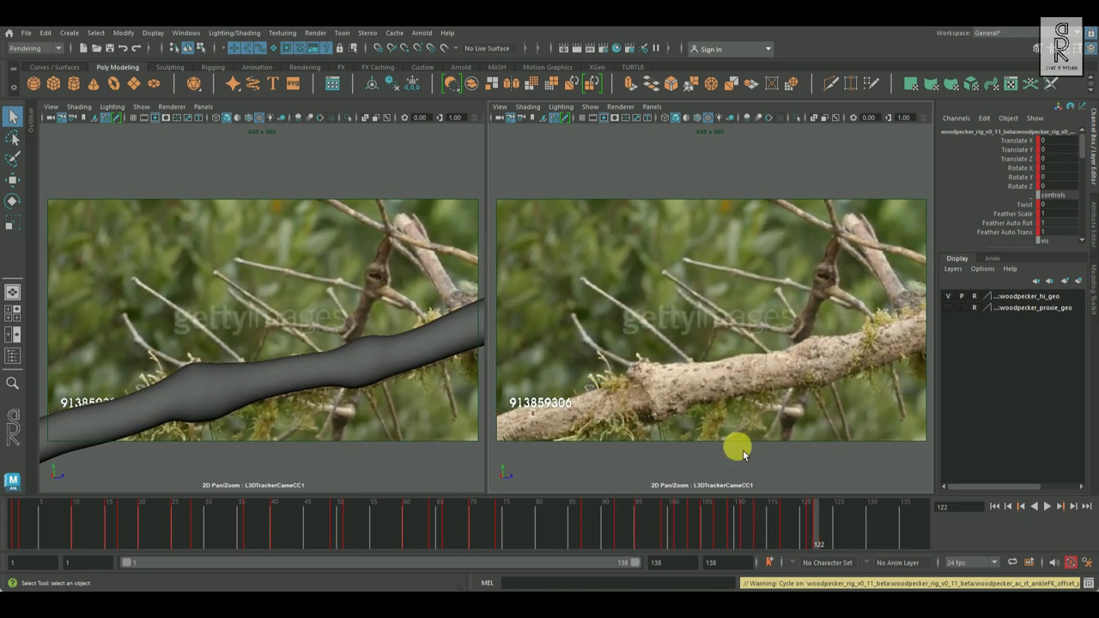
- Scrub between frames 28 and 40, then reopen the Graph Editor and deselect all keys
mouse_move(378, 542)
left_mouse_down()
mouse_move(167, 544)
mouse_move(256, 551)
left_mouse_up()
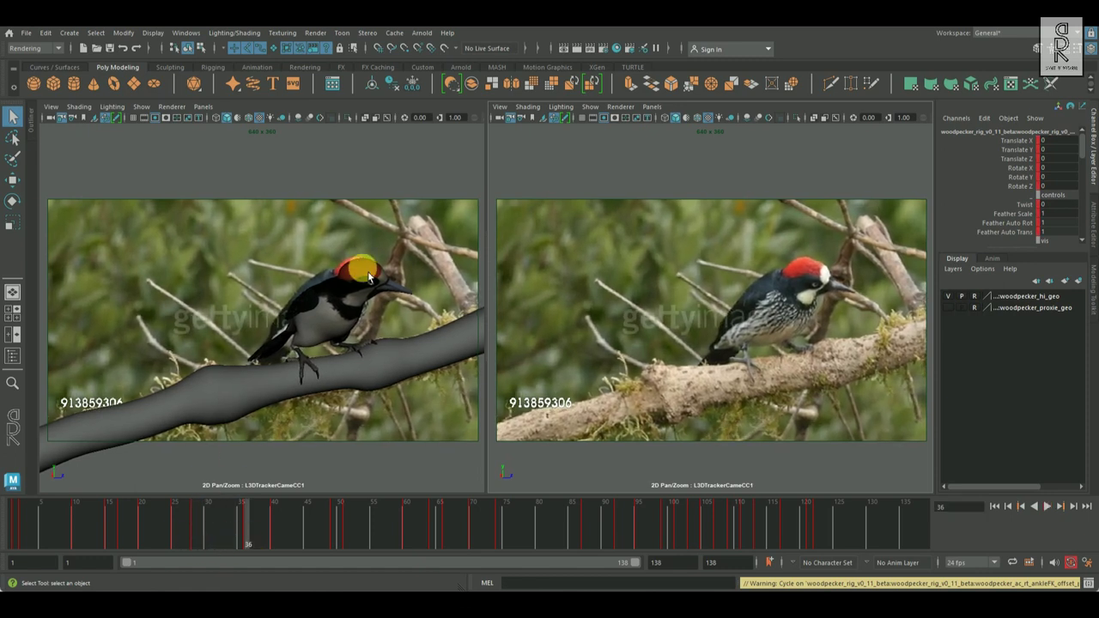
left_click_drag(256, 534, 407, 536)
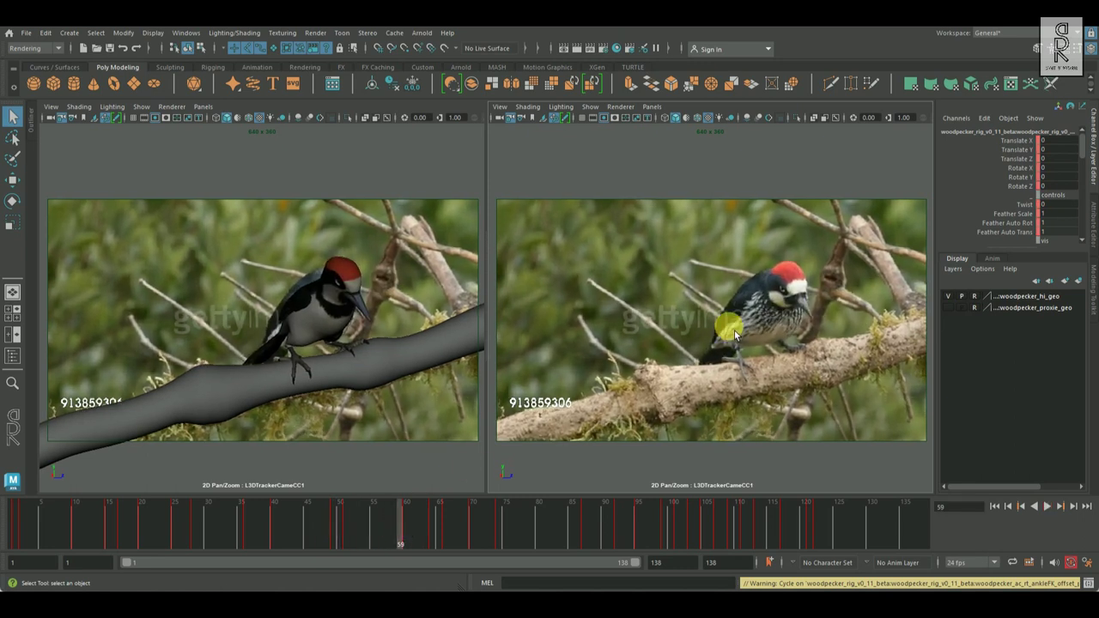
key("shift+g")
scroll(287, 281, "down", 3)
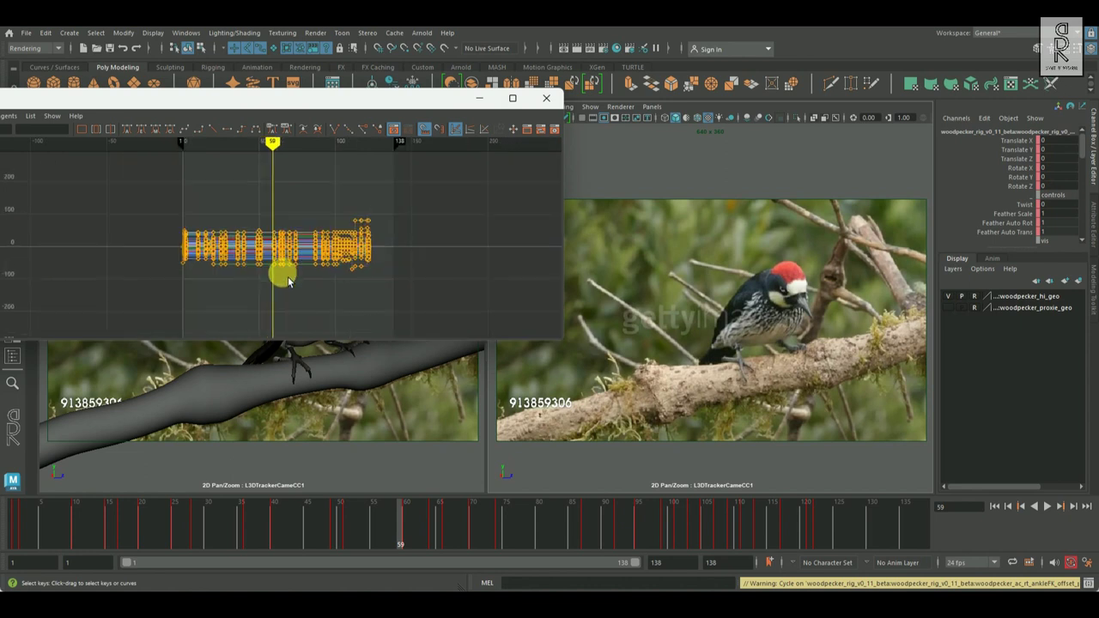
left_click(157, 209)
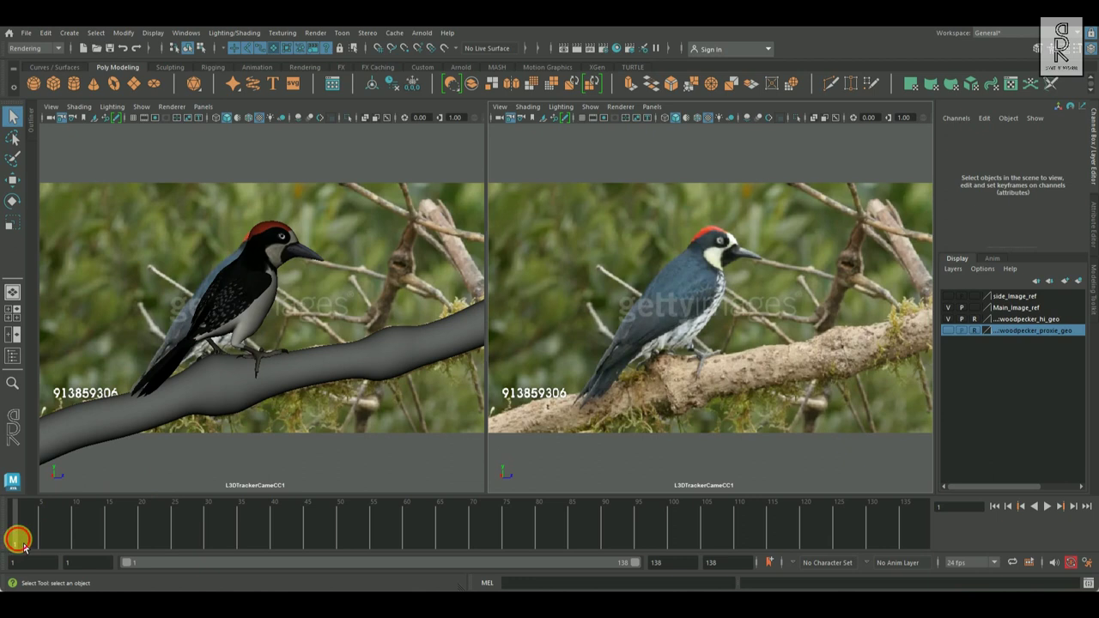
- Marquee-select all woodpecker rig controls, view their curves in the Graph Editor, then scrub to frame 20
left_click_drag(24, 548, 20, 515)
left_click(211, 292)
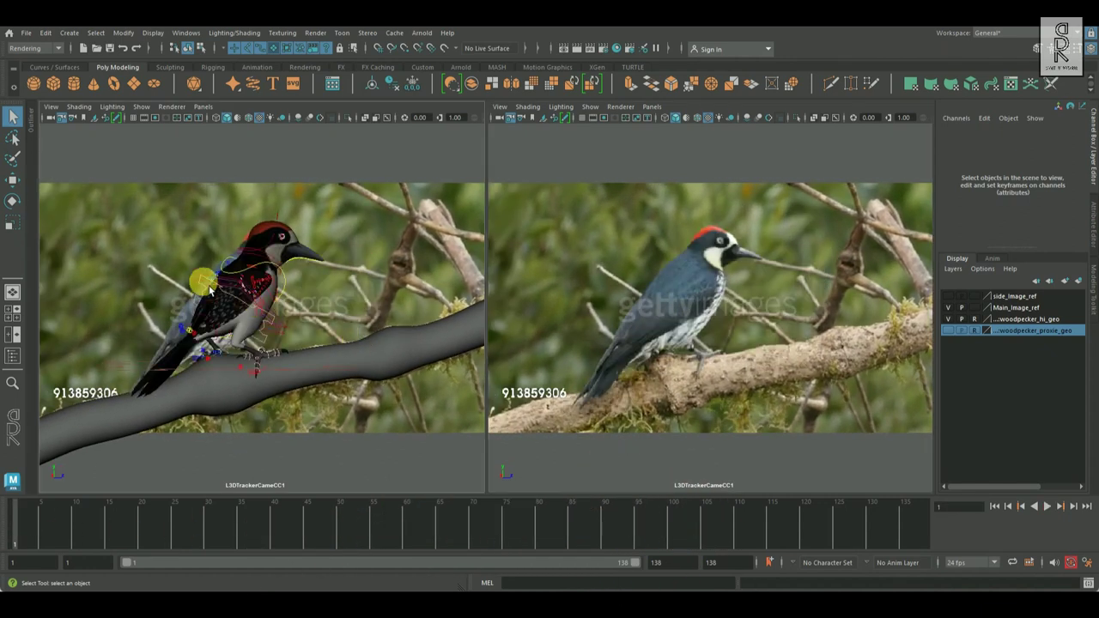
left_click_drag(210, 292, 340, 331)
key("shift+g")
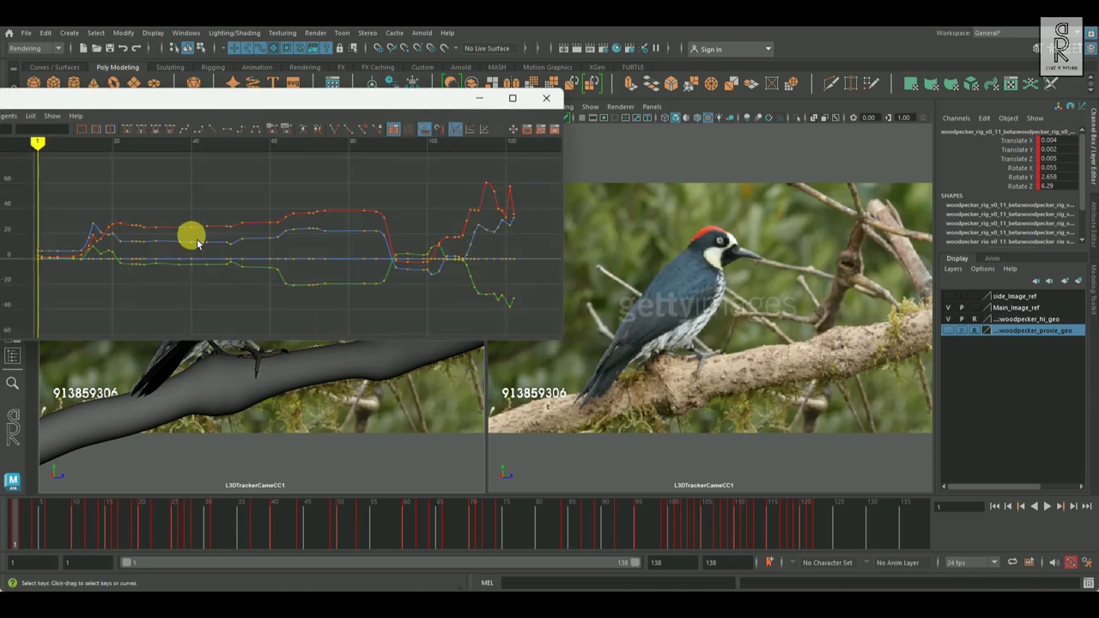
scroll(129, 219, "down", 2)
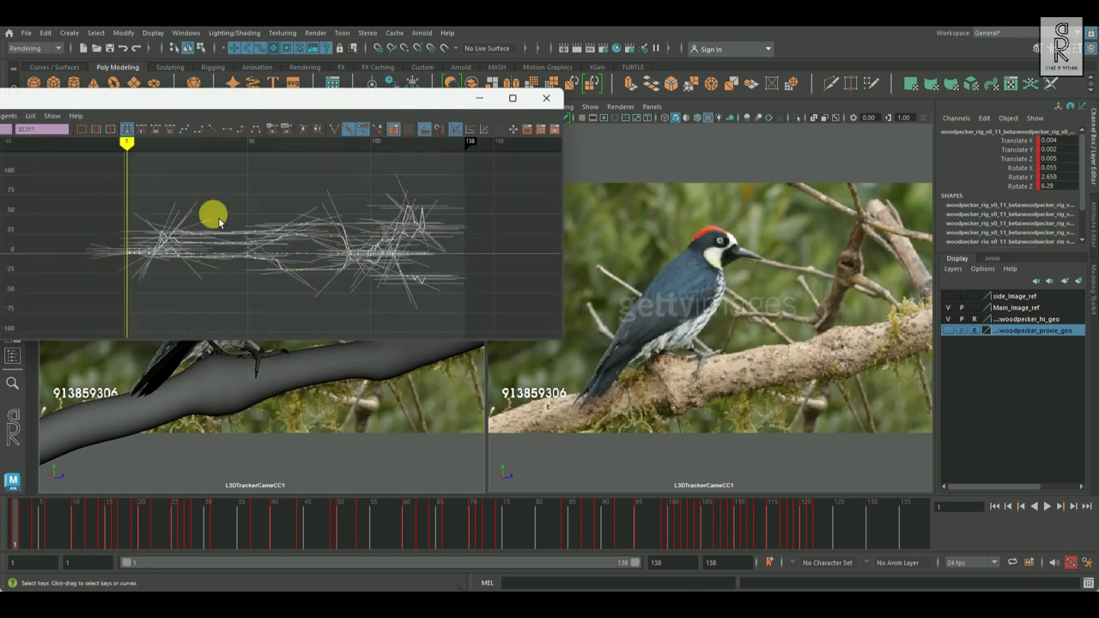
scroll(197, 230, "up", 3)
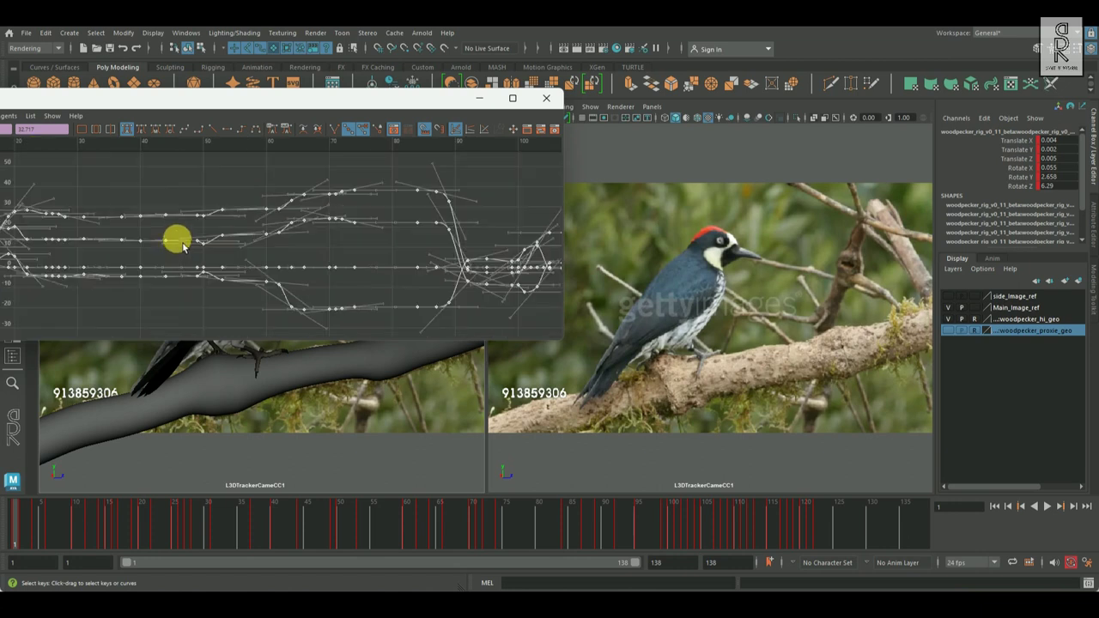
left_click(488, 101)
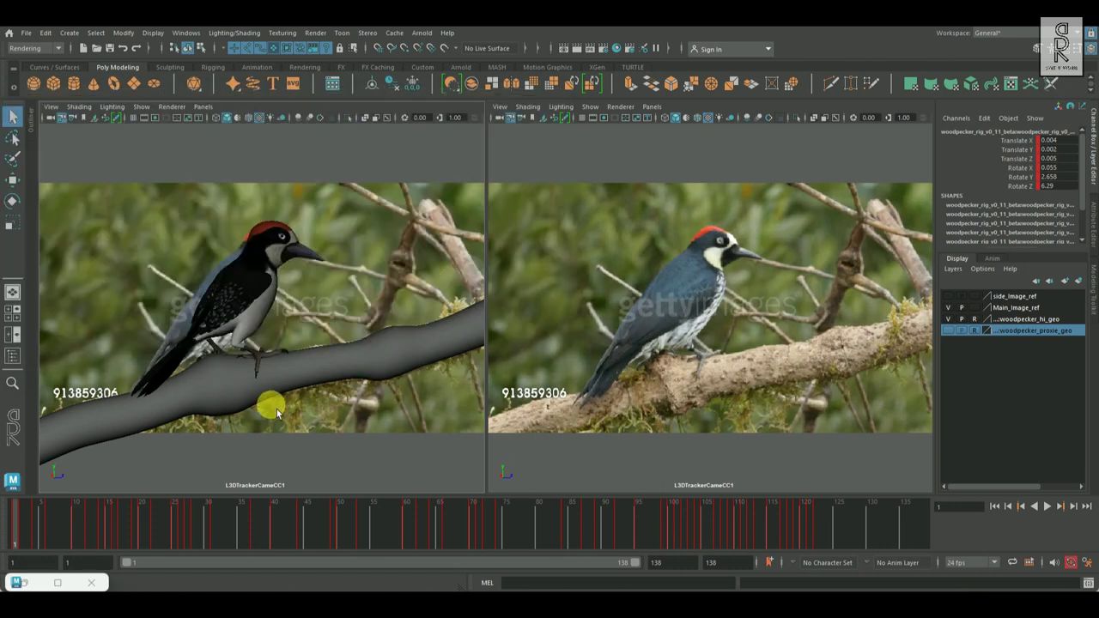
left_click_drag(34, 542, 491, 540)
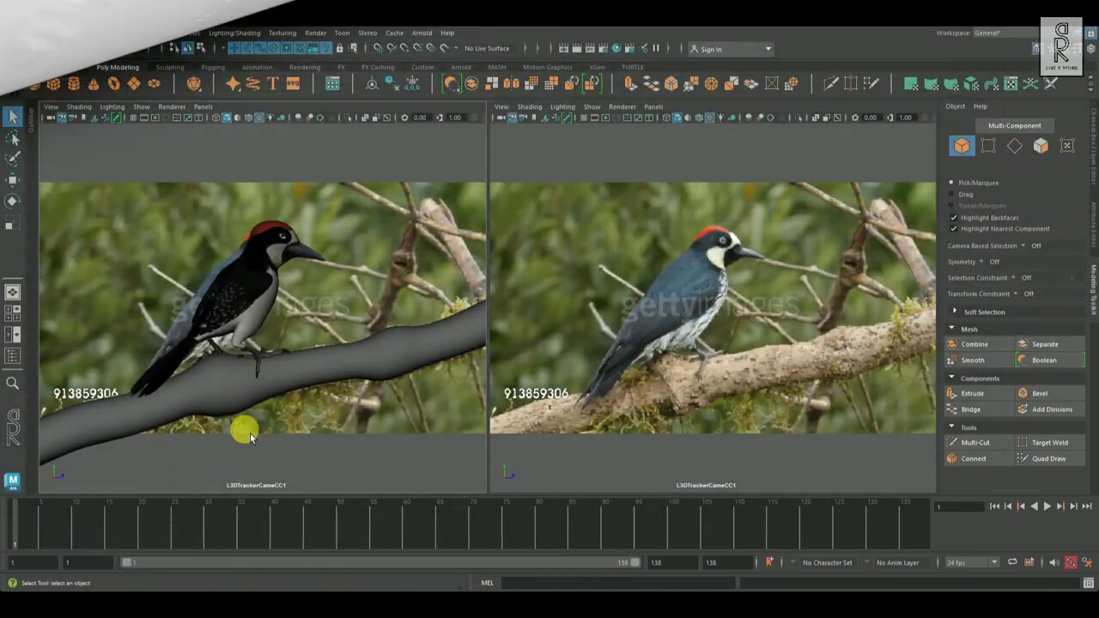
left_click(1047, 506)
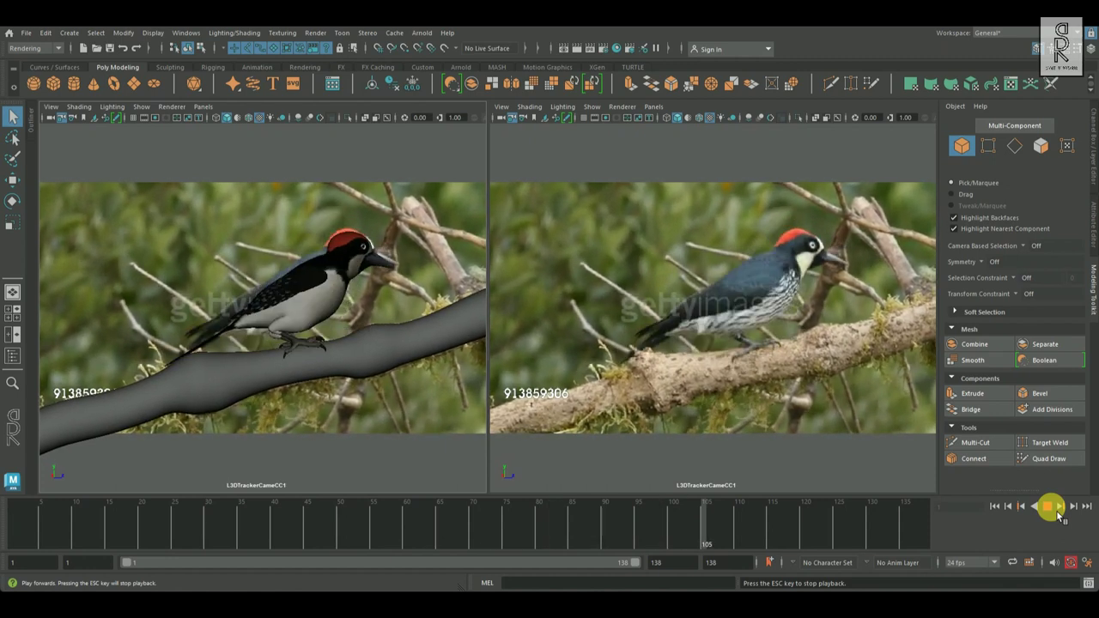
left_click(1054, 509)
left_click(77, 541)
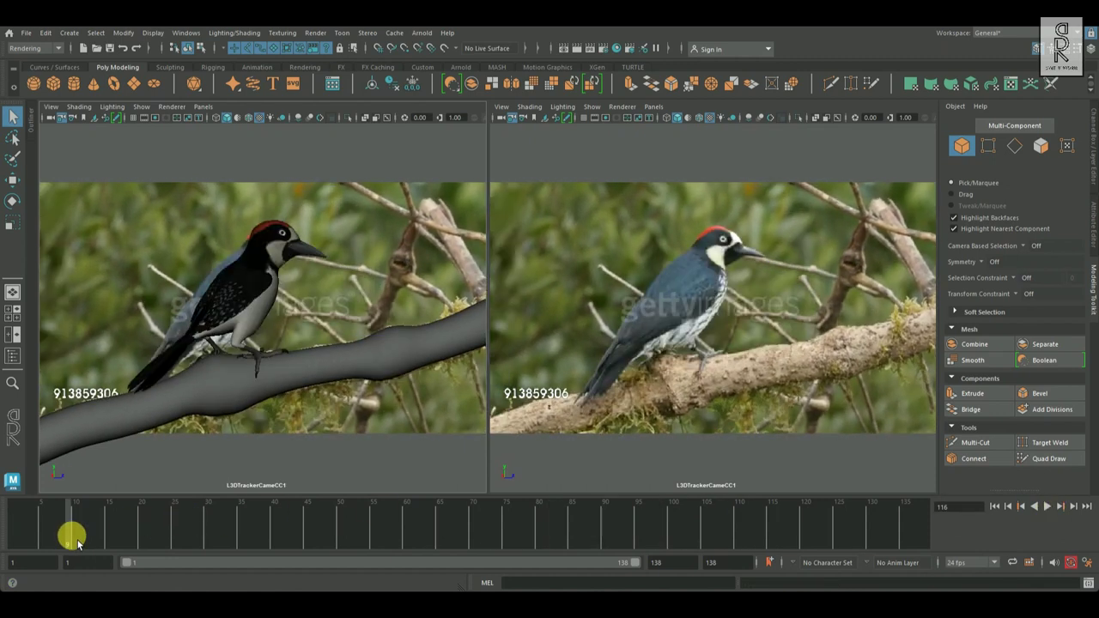
mouse_move(53, 547)
left_mouse_down()
mouse_move(167, 550)
mouse_move(121, 550)
mouse_move(149, 553)
left_mouse_up()
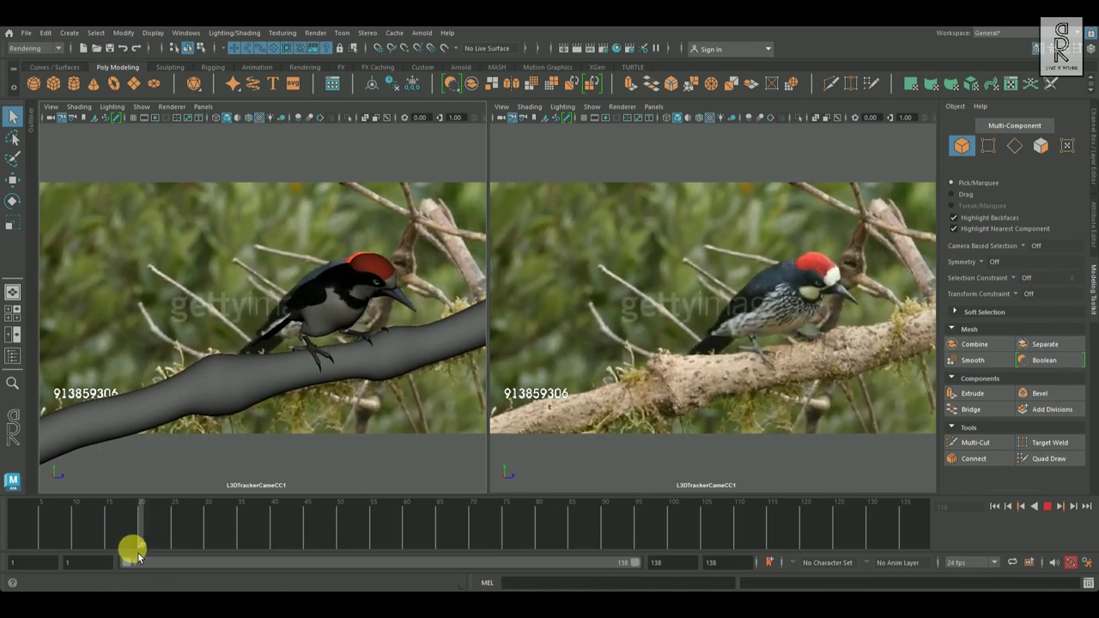
left_click_drag(204, 554, 176, 556)
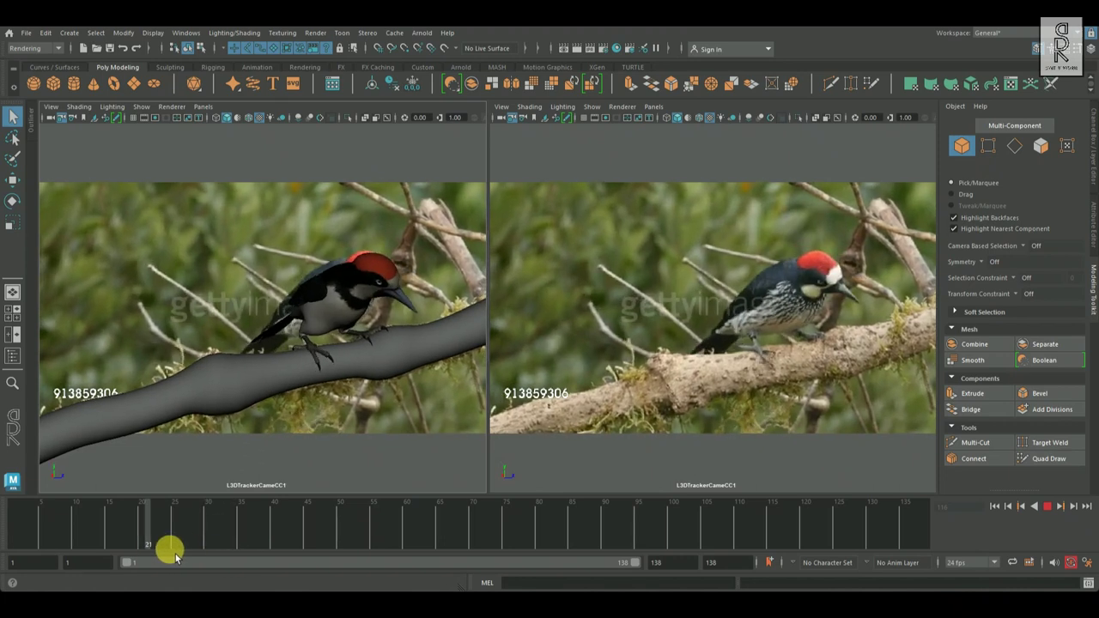
left_click_drag(246, 558, 536, 552)
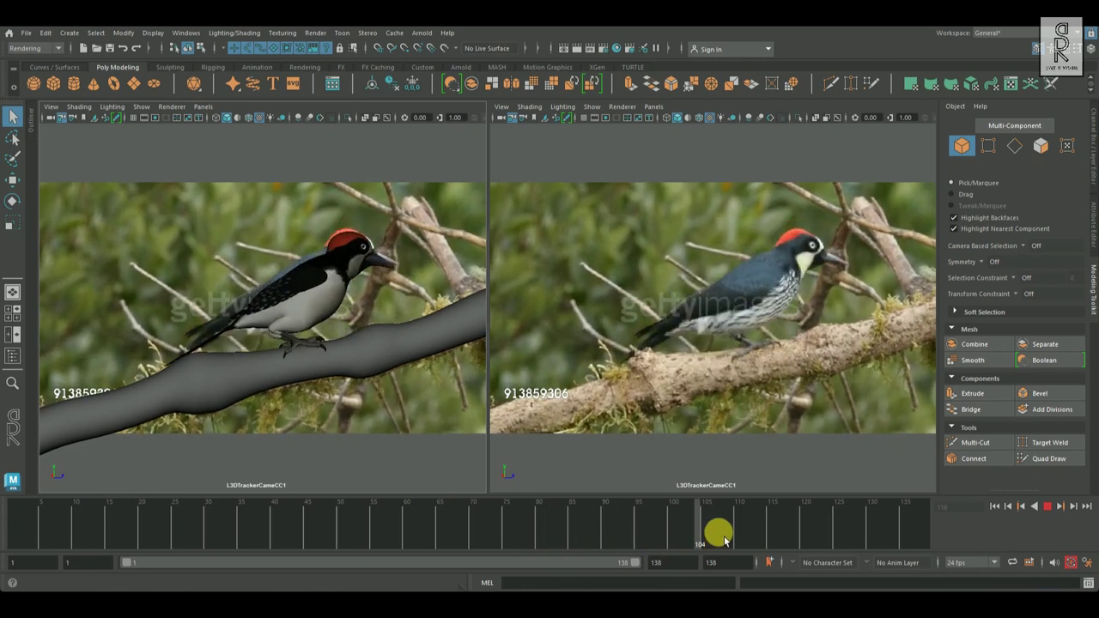
mouse_move(702, 539)
left_mouse_down()
mouse_move(770, 536)
mouse_move(454, 522)
mouse_move(7, 535)
left_mouse_up()
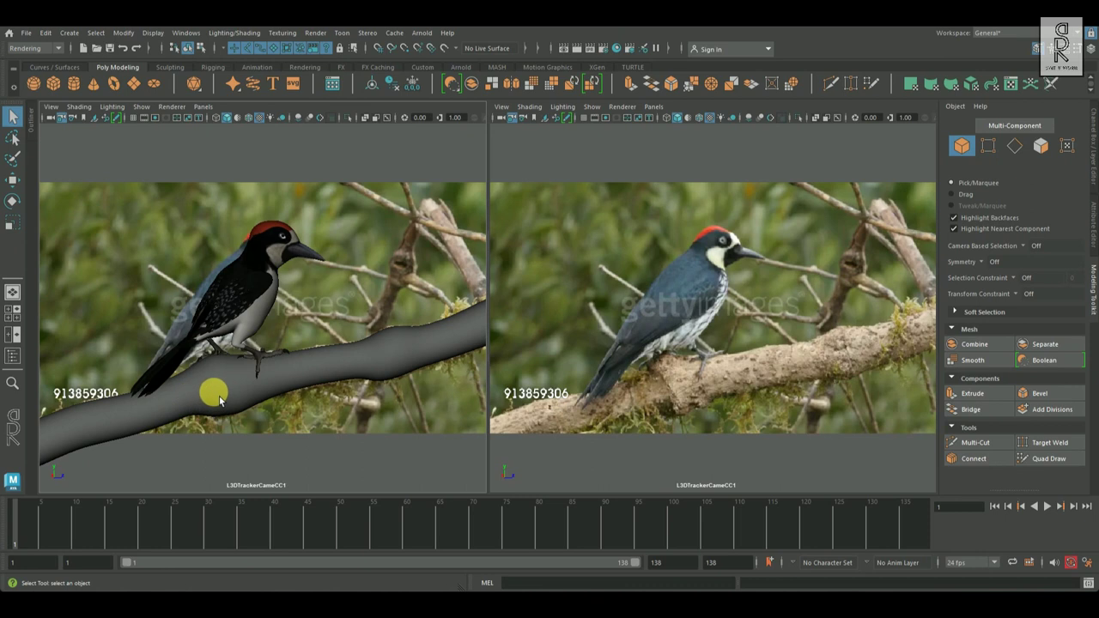
- Select the branch to show its keys, play and scrub to frame 127, then replay from frame 81
left_click(195, 410)
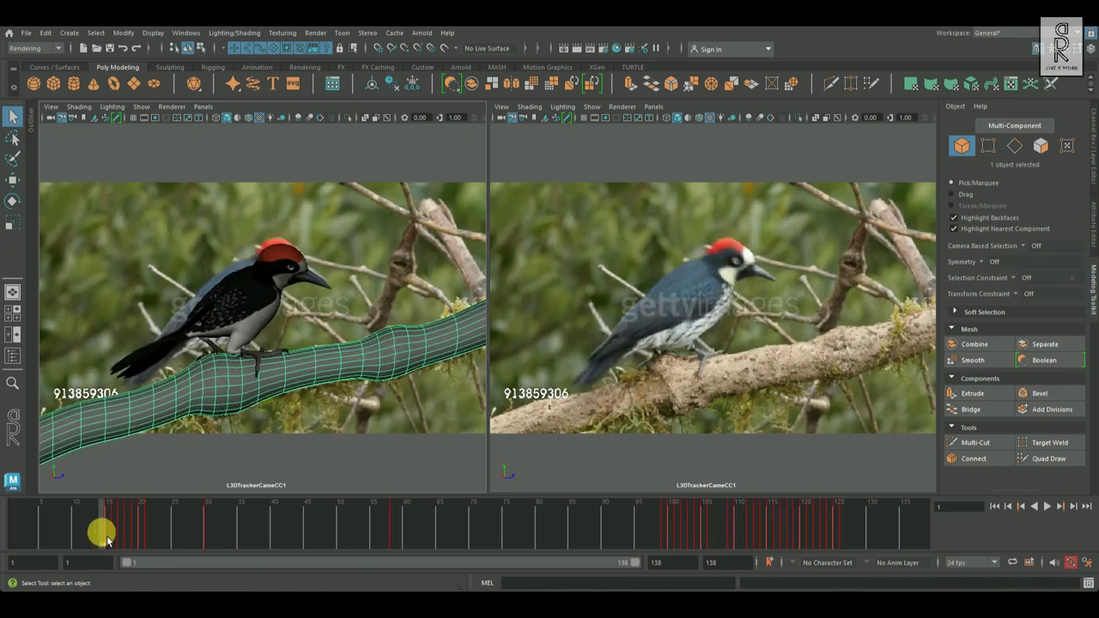
key("alt+v")
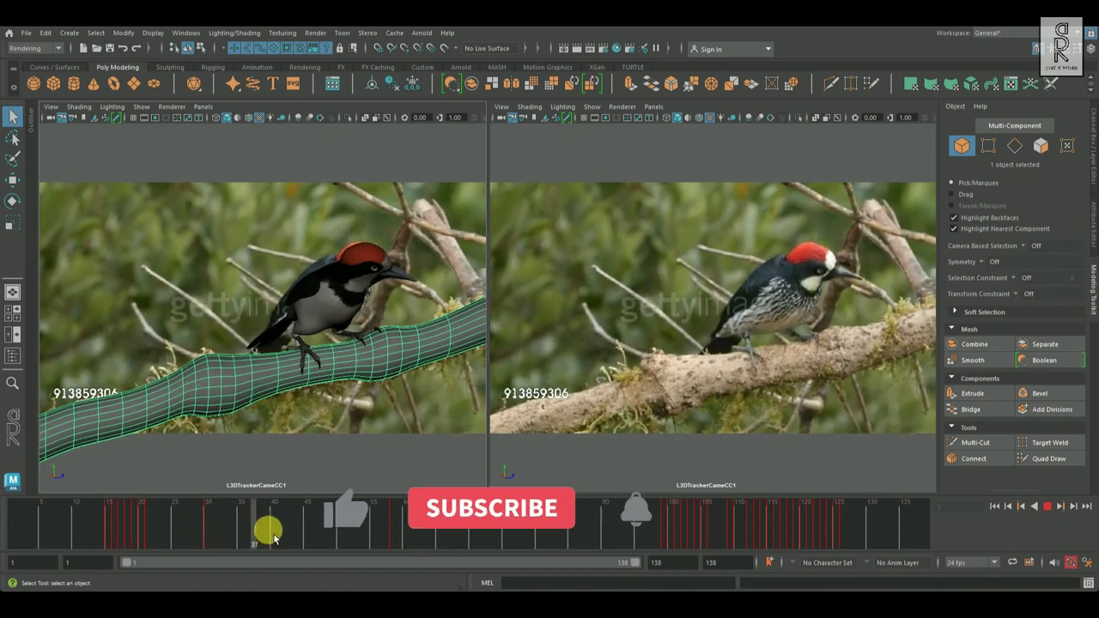
mouse_move(770, 535)
left_mouse_down()
mouse_move(785, 524)
mouse_move(850, 534)
left_mouse_up()
left_click(543, 510)
left_click(422, 461)
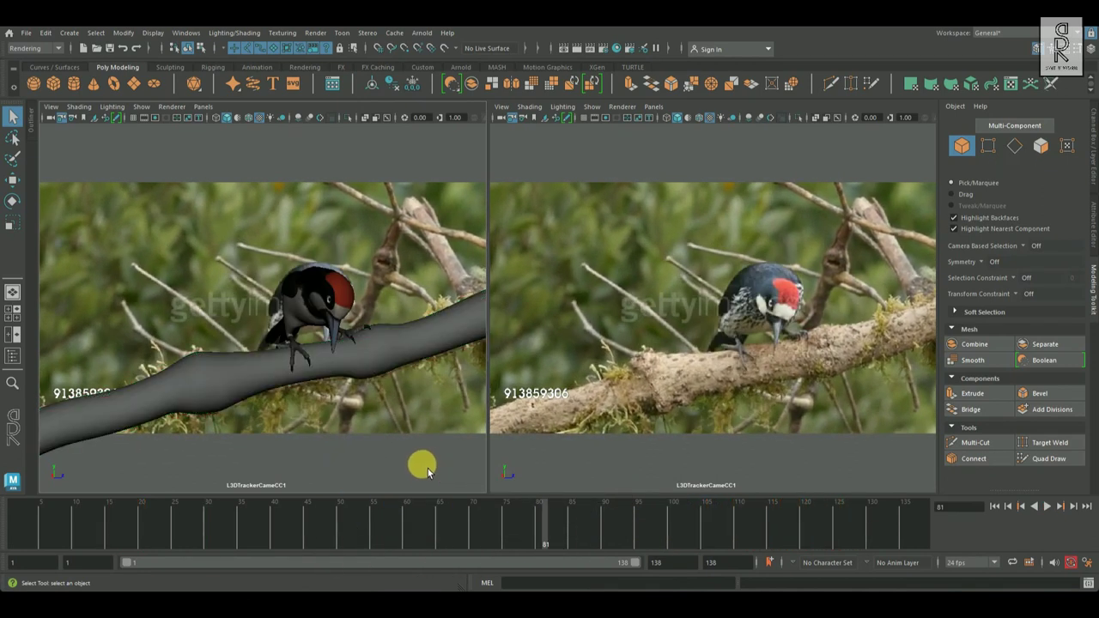
left_click(1048, 507)
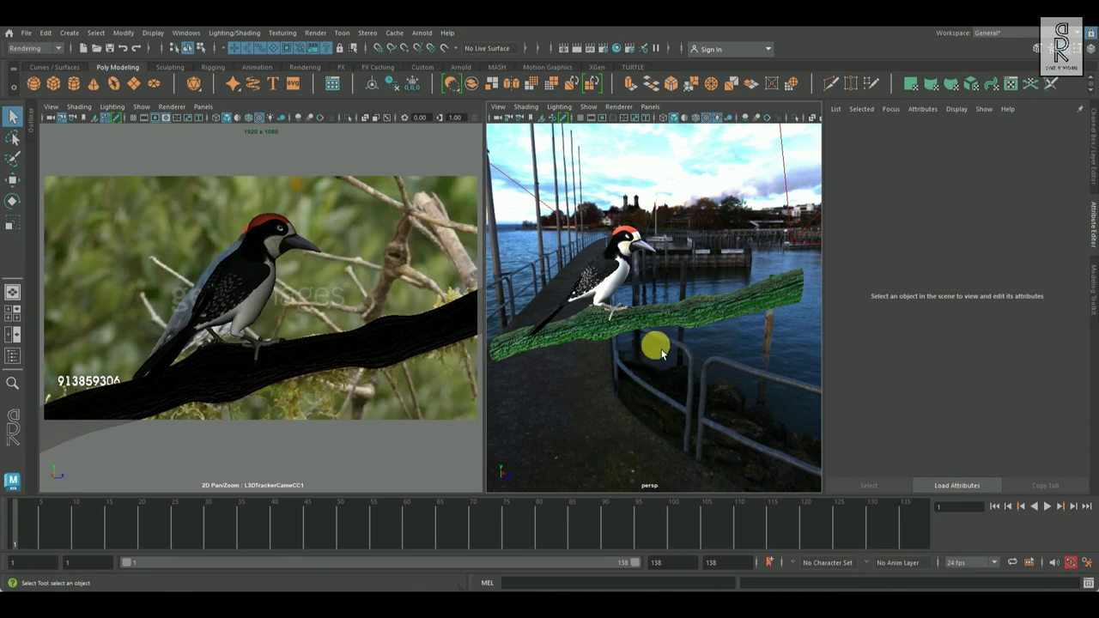
- Load the branch's Arnold material, check its file2 colour texture, then open the file3 bump-mapping texture
left_click(726, 316)
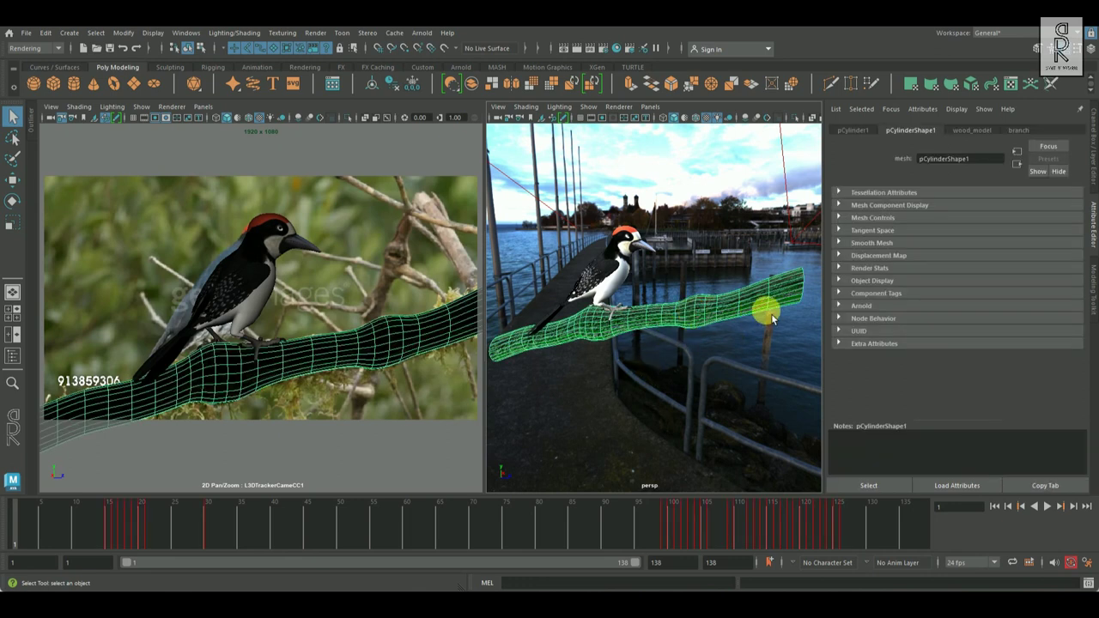
left_click(1020, 131)
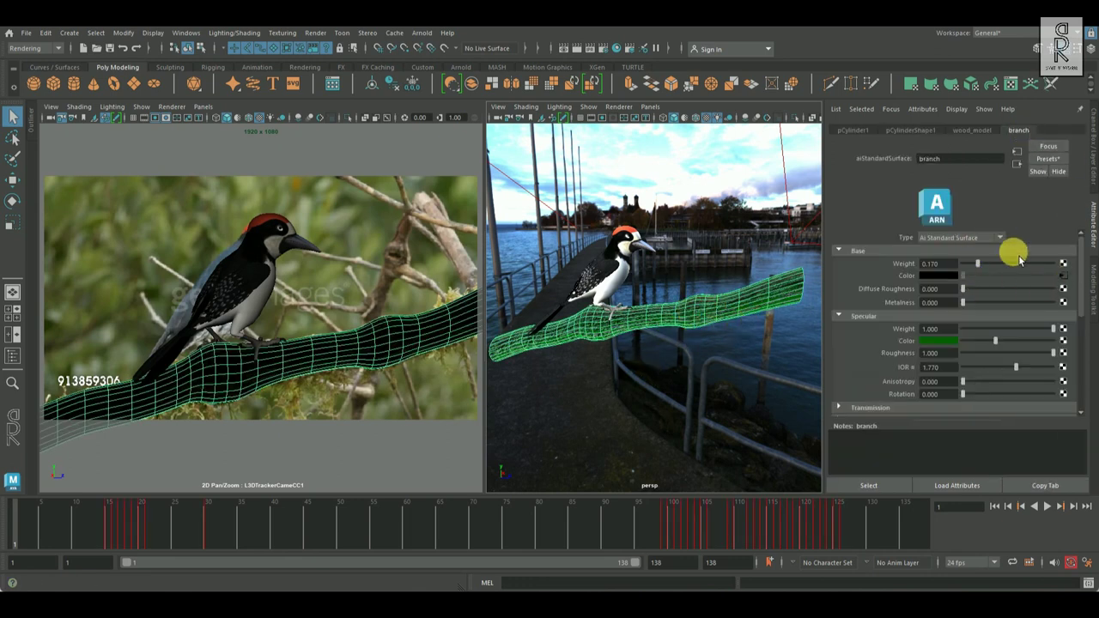
left_click(1064, 276)
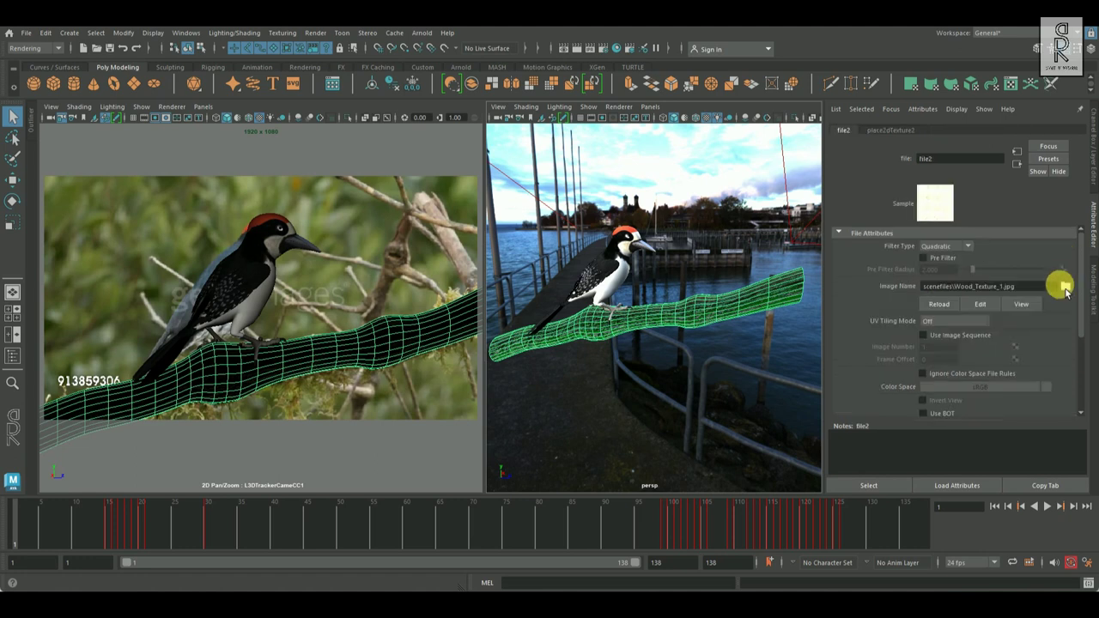
left_click(704, 309)
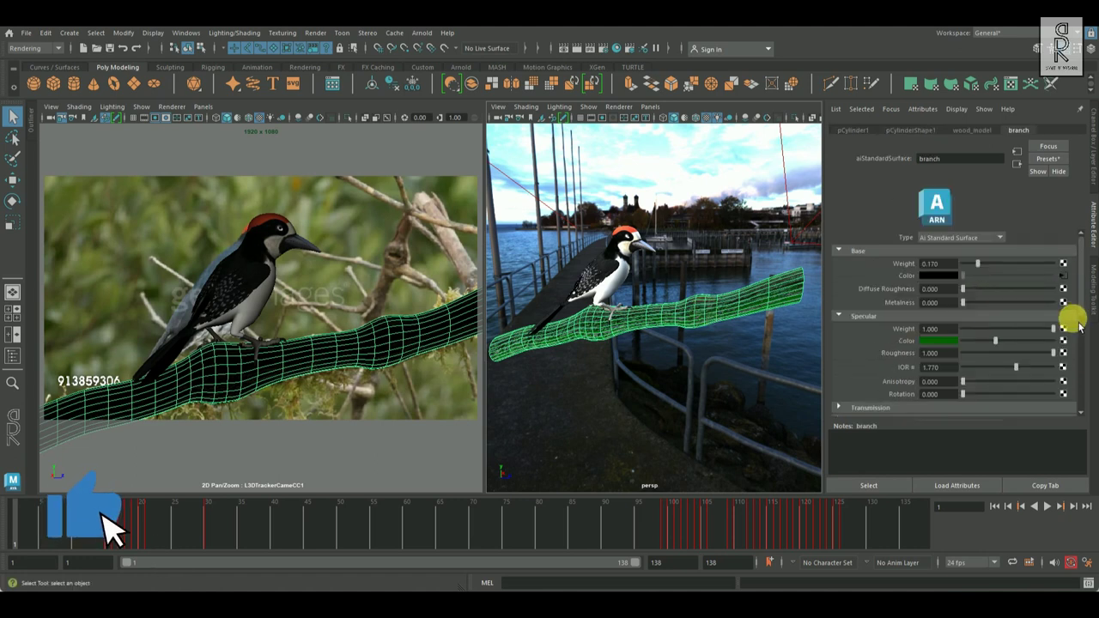
left_click_drag(1086, 308, 1074, 363)
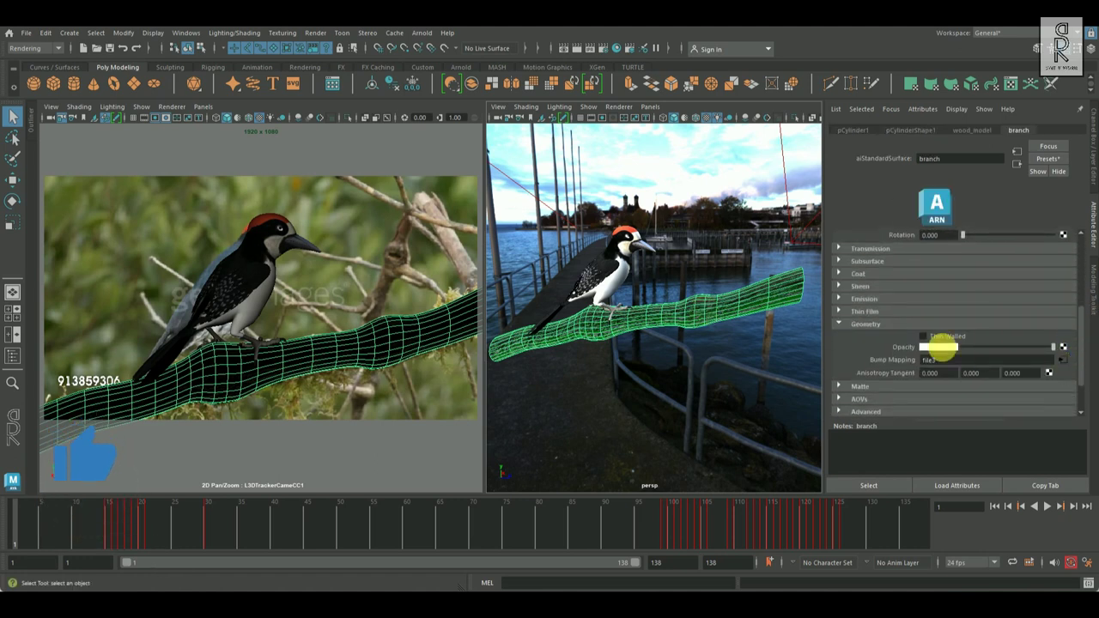
left_click(1063, 360)
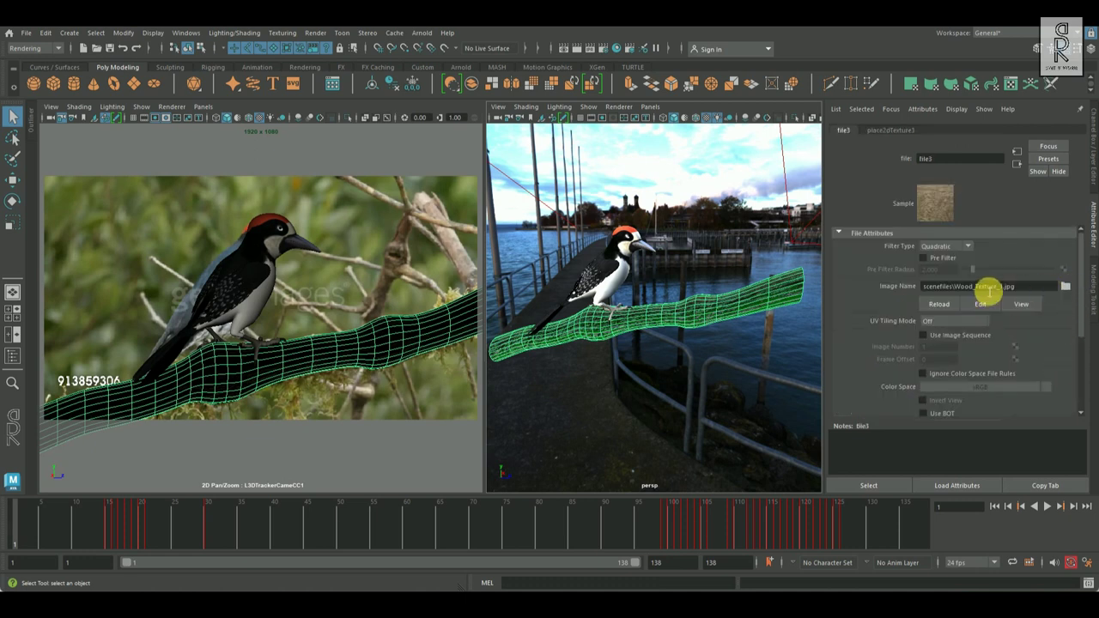
- Inspect the aiSkyDomeLight and area light, open the dome's lake_pier_4k.exr file1 node, and orbit back
left_click(718, 405)
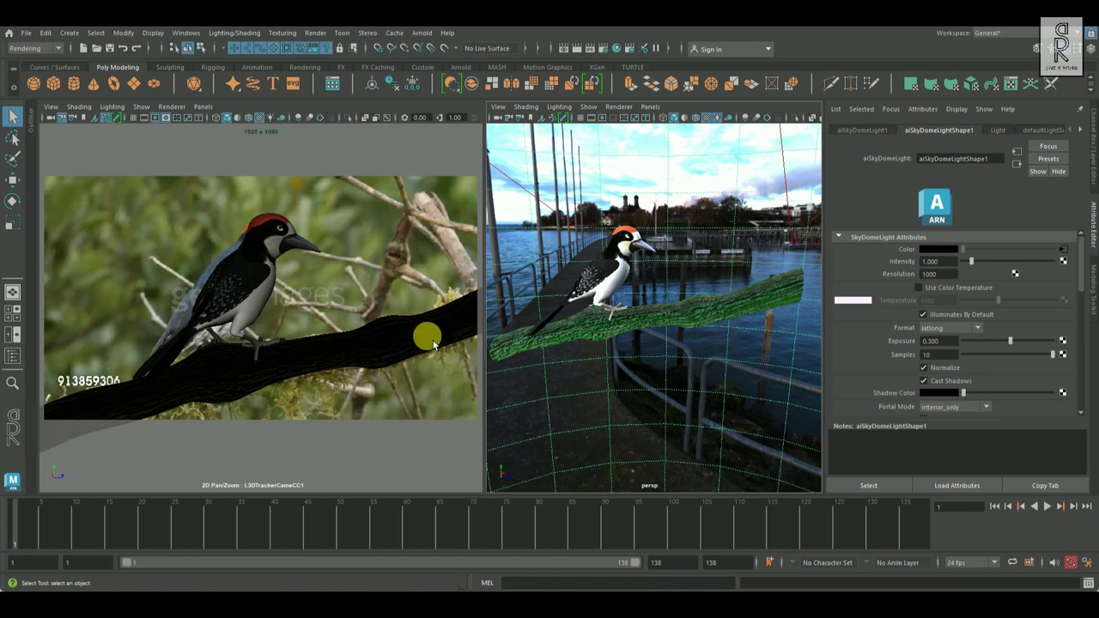
left_click_drag(695, 365, 757, 270, "alt")
left_click(682, 183)
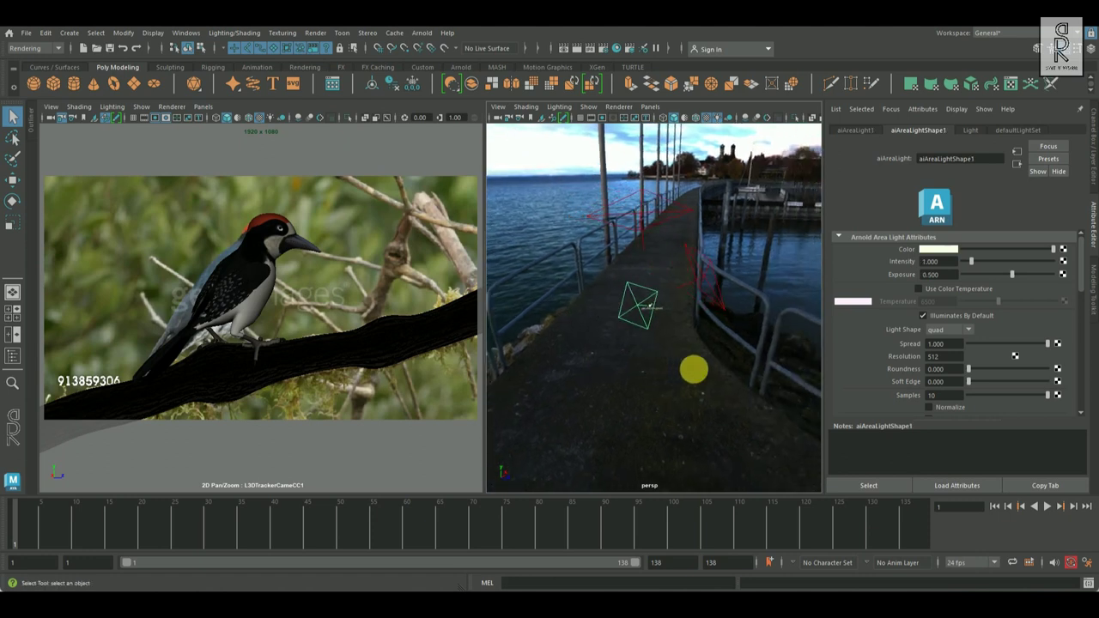
left_click(768, 349)
left_click(1068, 250)
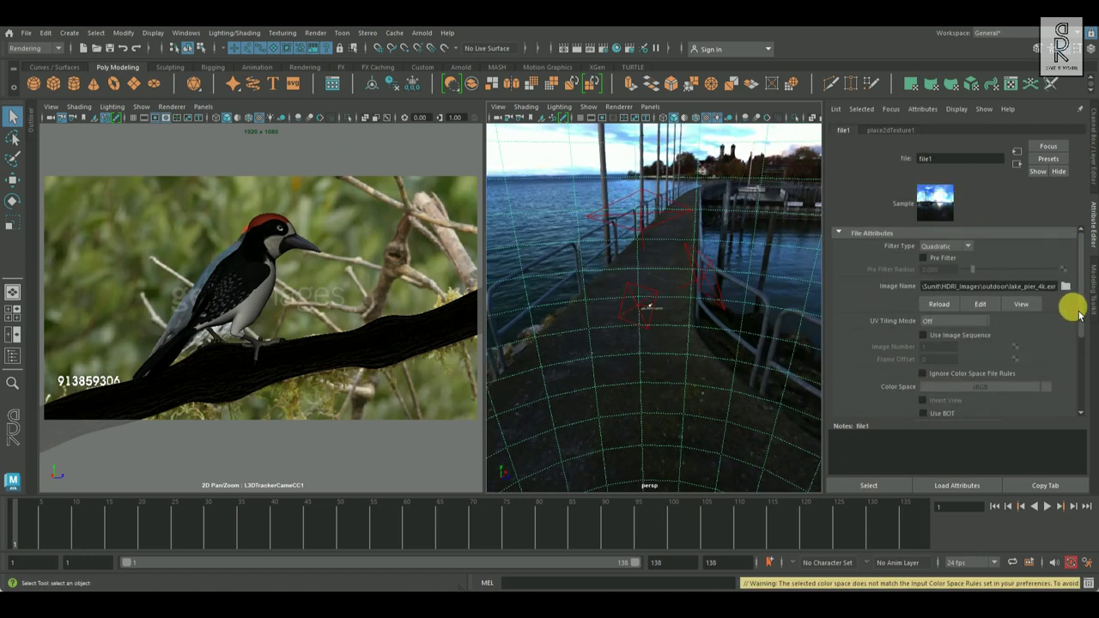
left_click_drag(731, 391, 692, 378, "alt")
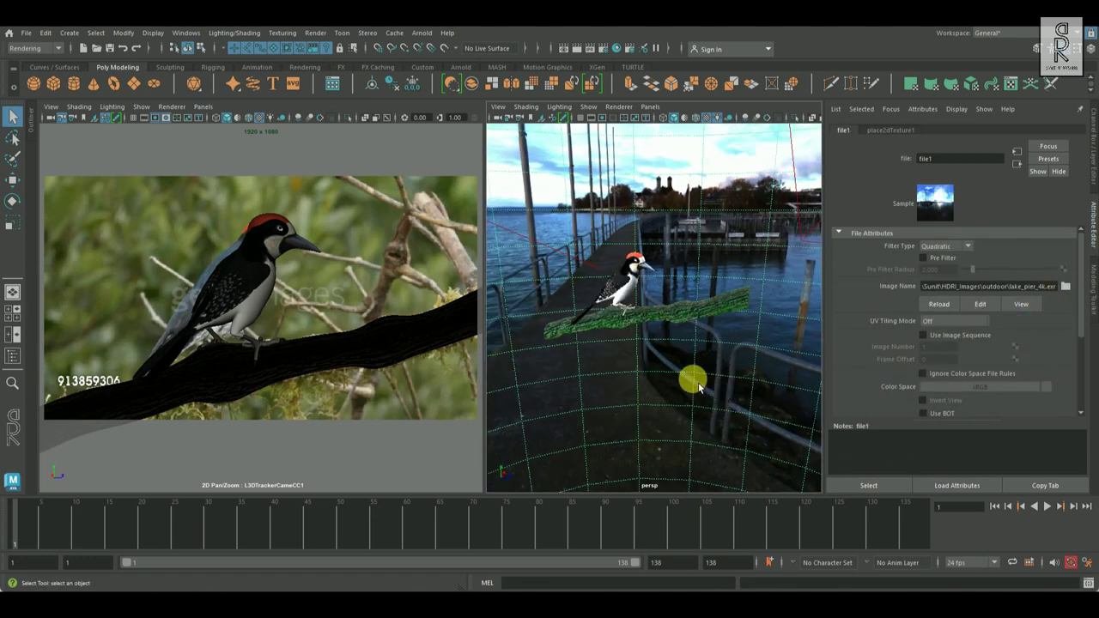
- Choose Arnold > Render to render the woodpecker-on-branch scene in the Arnold RenderView
left_click(422, 33)
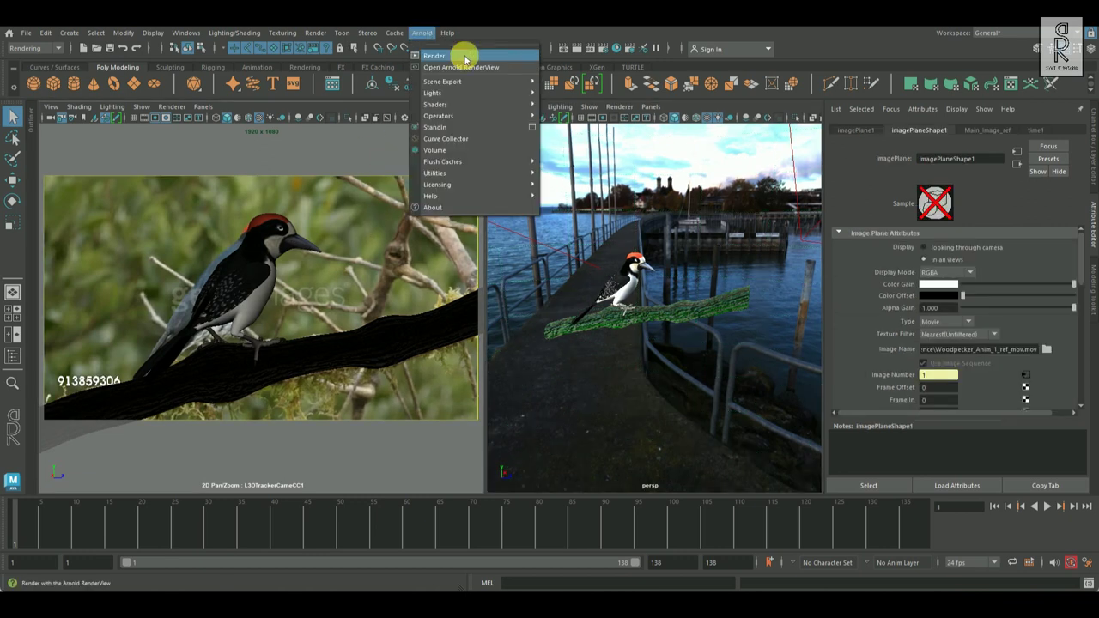
left_click(461, 49)
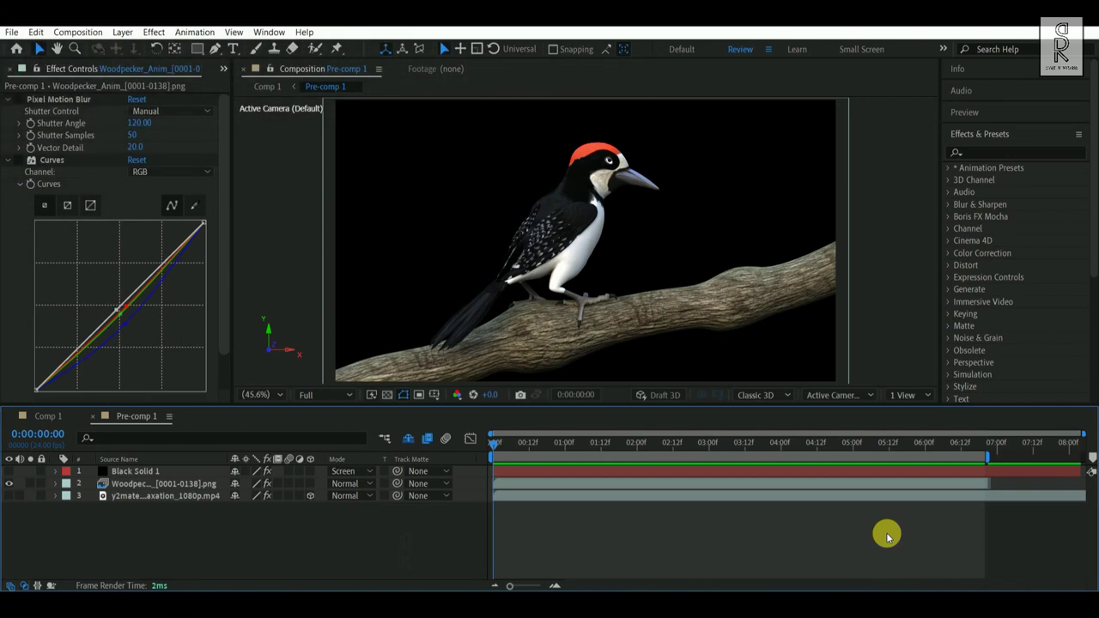
left_click(211, 482)
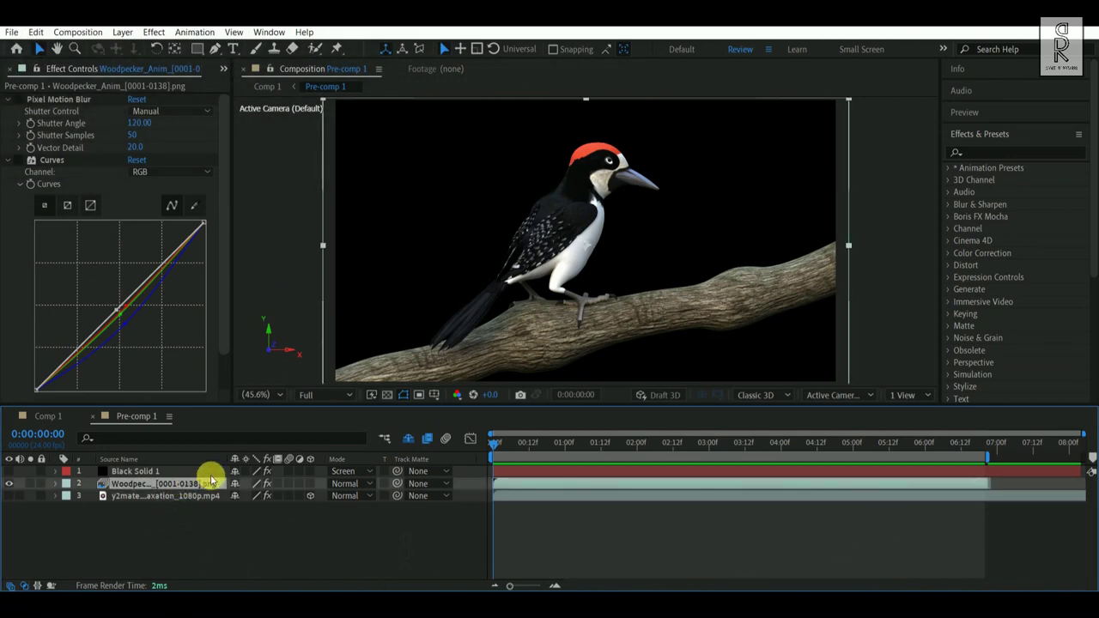
left_click_drag(500, 448, 468, 464)
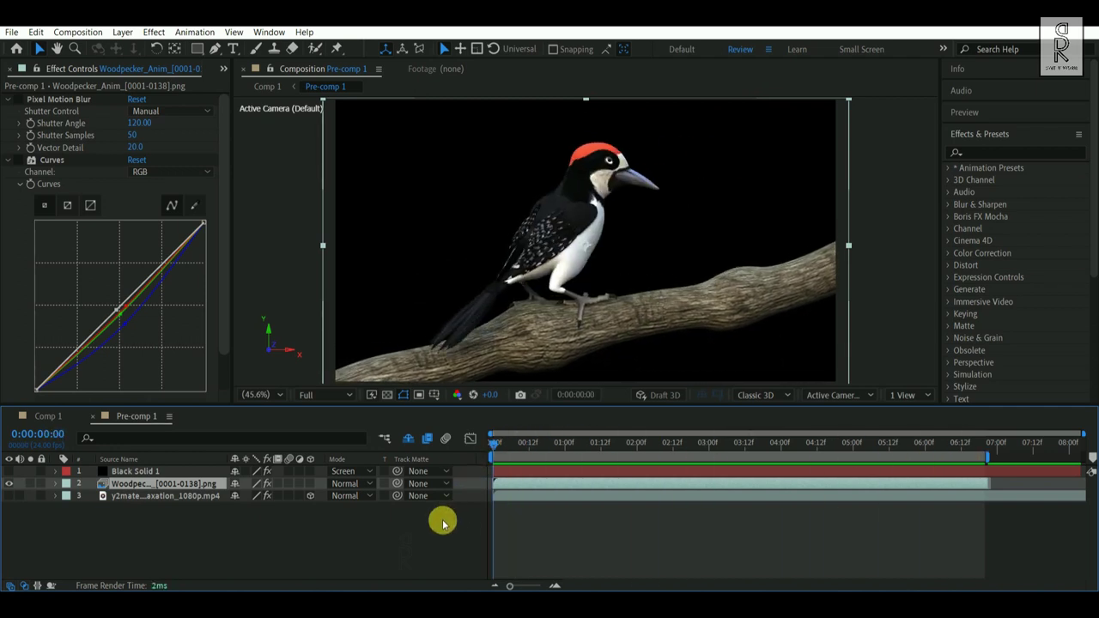
- Make the forest footage layer visible and preview the composite, returning to the start
left_click(121, 498)
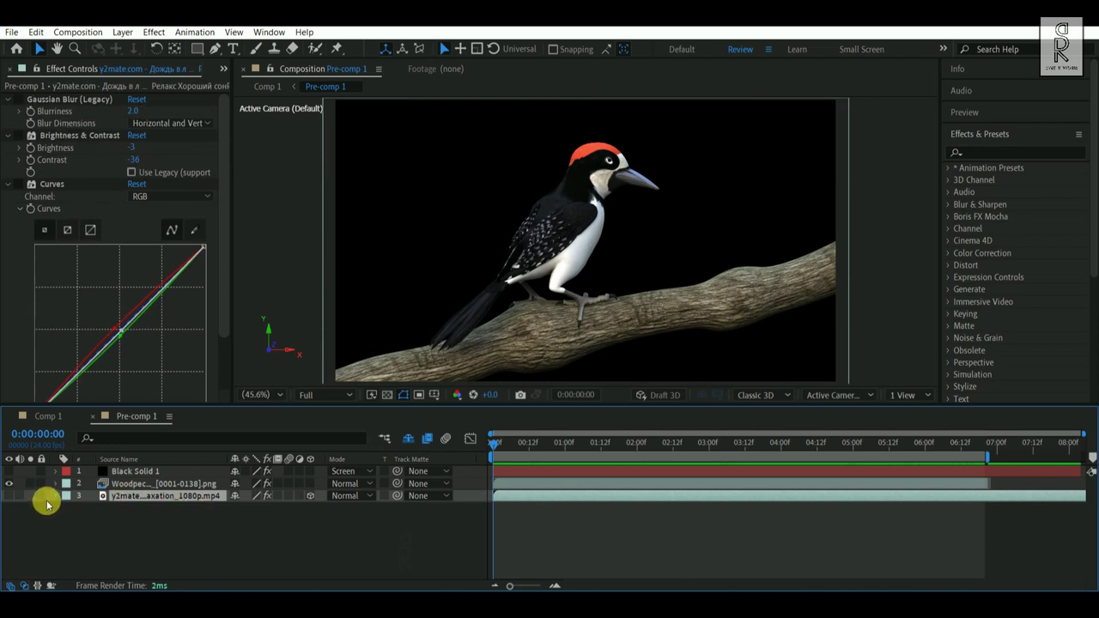
left_click(8, 496)
left_click(596, 544)
key("space")
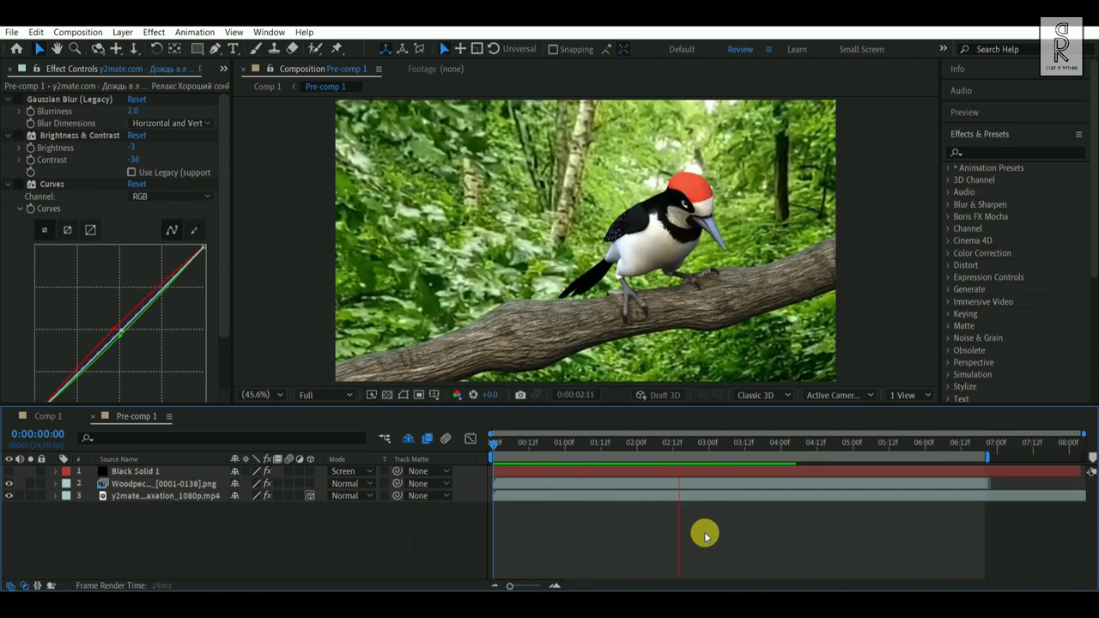
left_click(693, 444)
left_click_drag(694, 444, 471, 470)
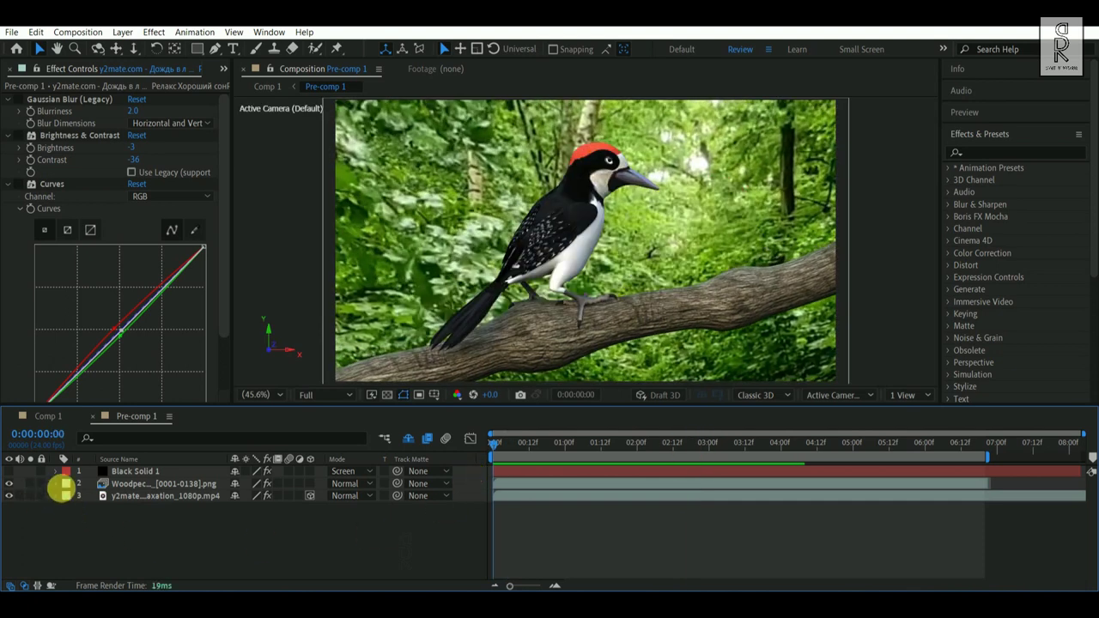
- Review the woodpecker and forest layers' effects and enable Gaussian Blur and Brightness & Contrast
left_click(117, 486)
left_click(18, 164)
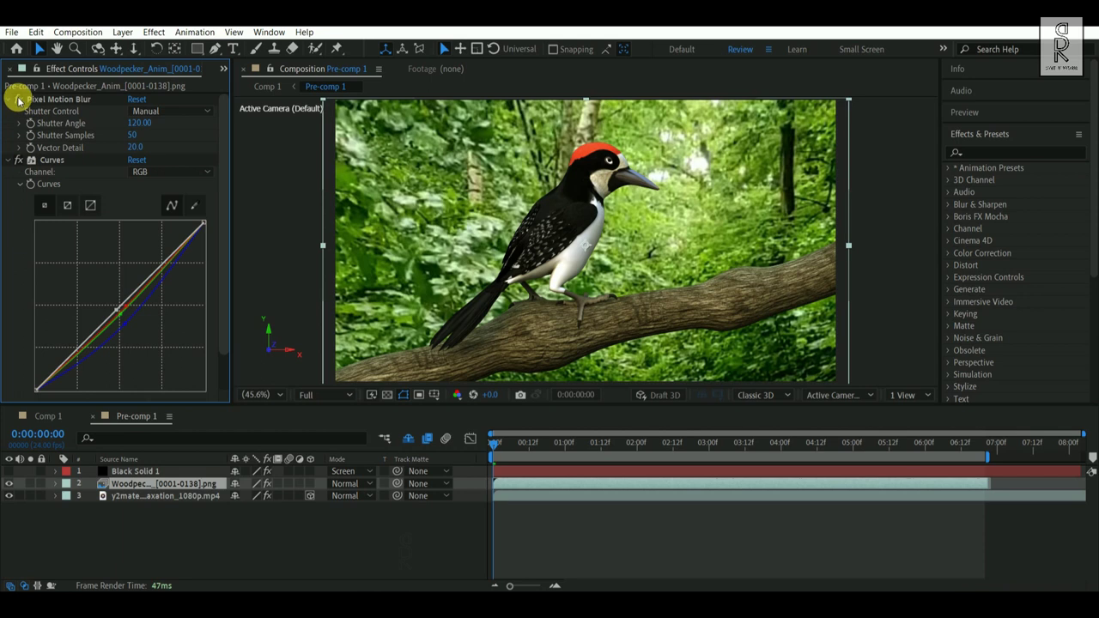
left_click(115, 496)
left_click(19, 186)
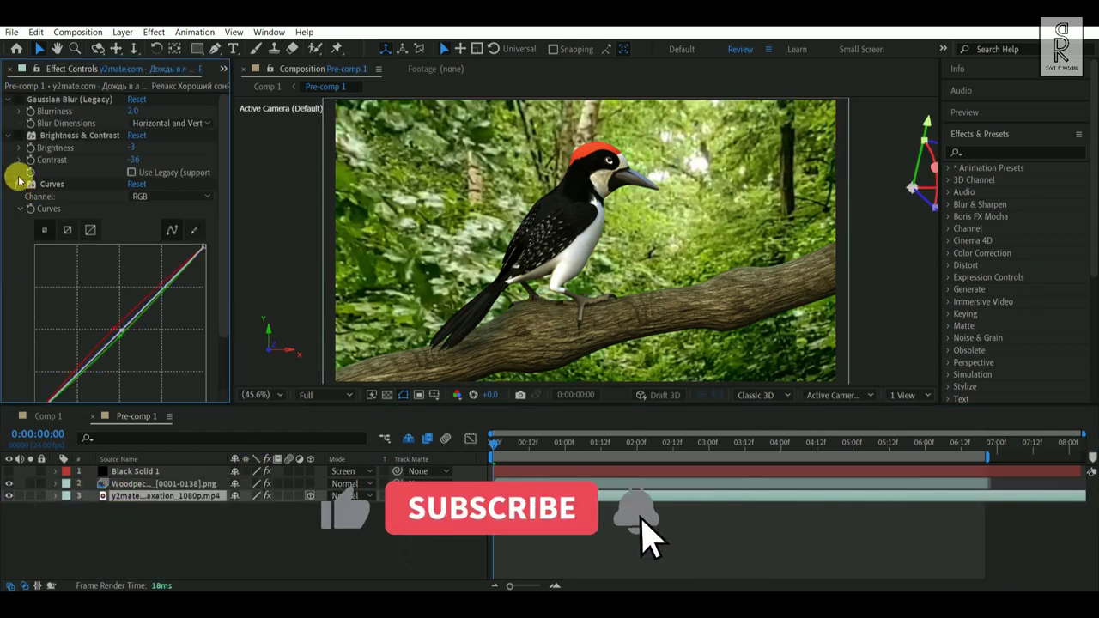
left_click(17, 136)
left_click(18, 98)
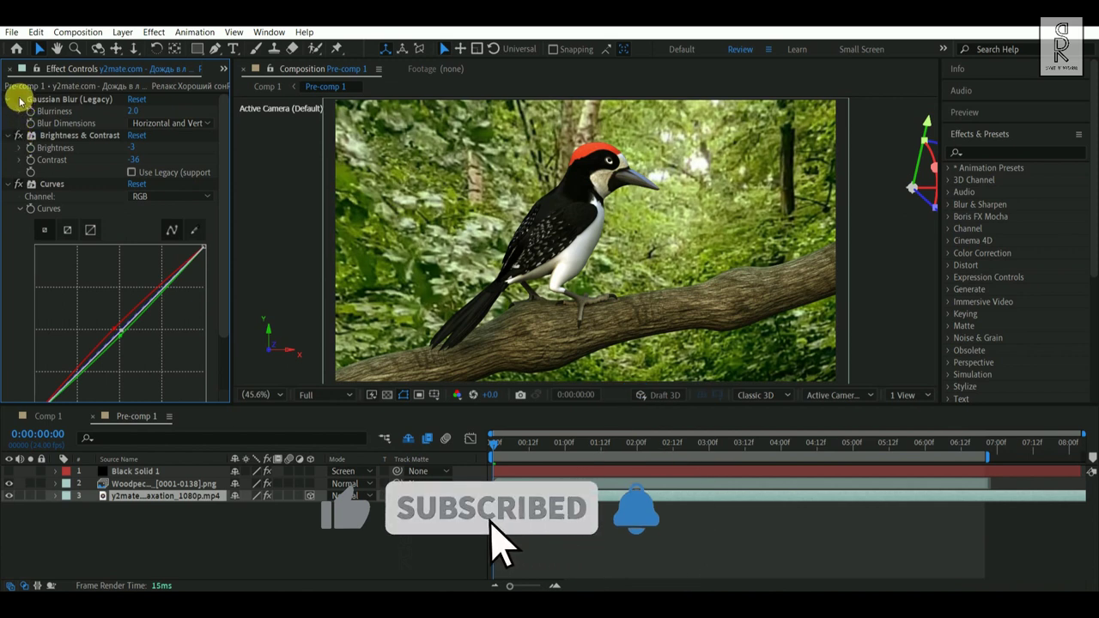
left_click_drag(221, 294, 224, 244)
left_click(176, 494)
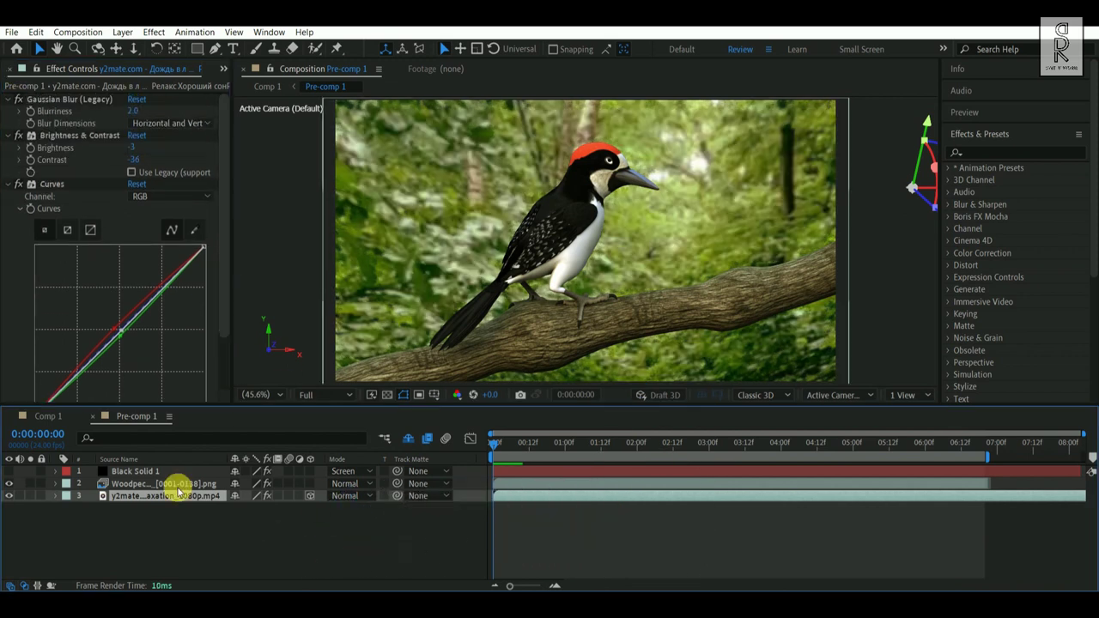
left_click(101, 472)
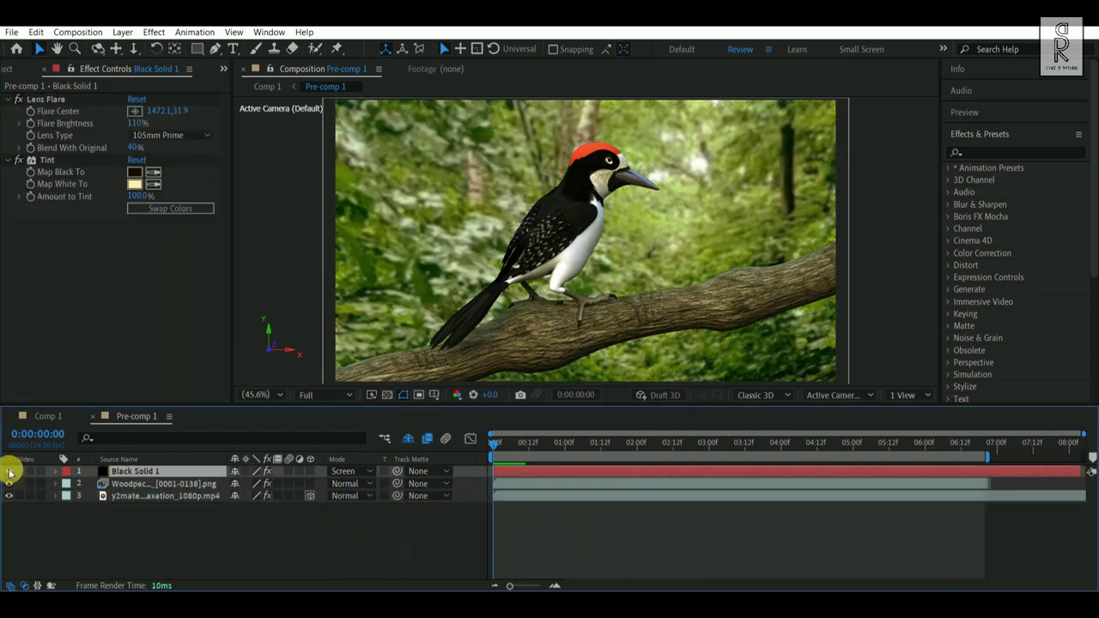
- Show Black Solid 1, compare its Lens Flare and Tint off and on, then preview the glow
left_click(10, 471)
left_click(17, 103)
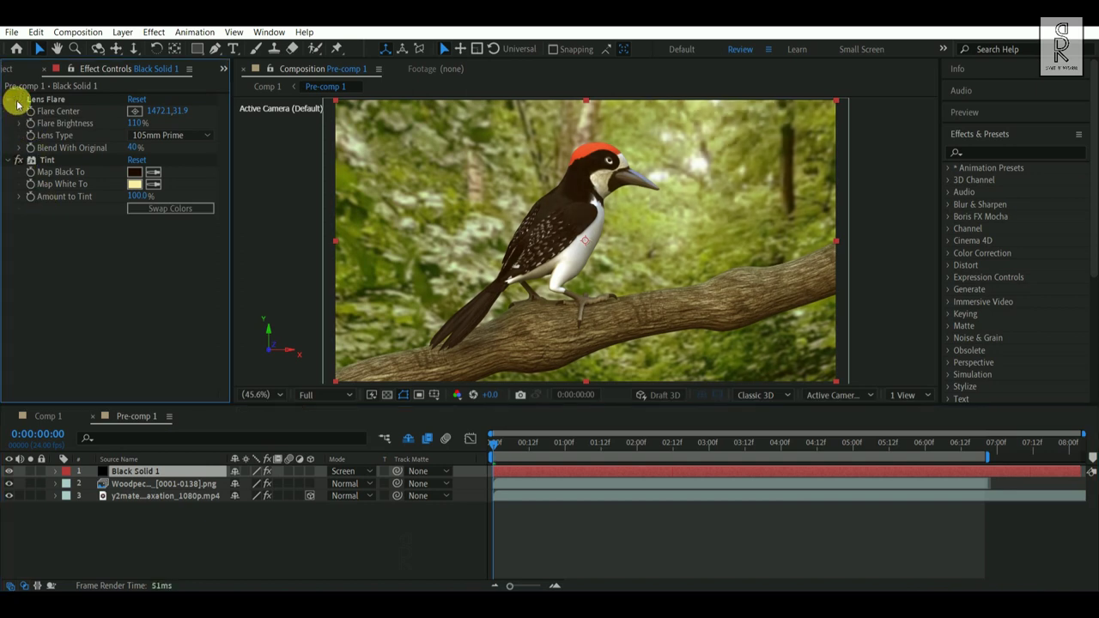
left_click(17, 103)
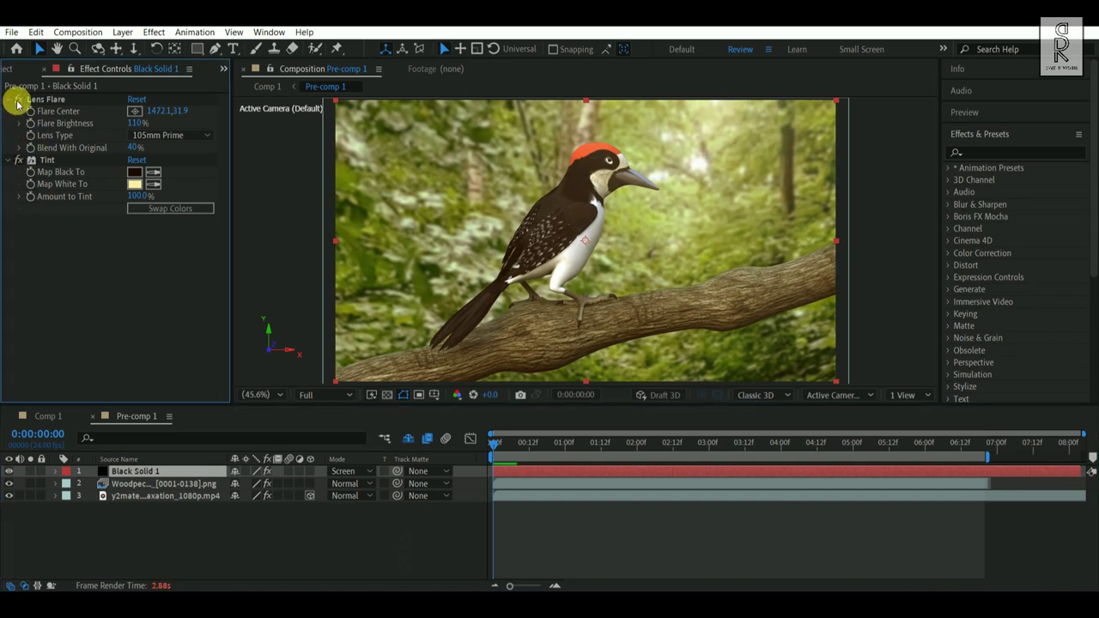
left_click(19, 160)
left_click(20, 160)
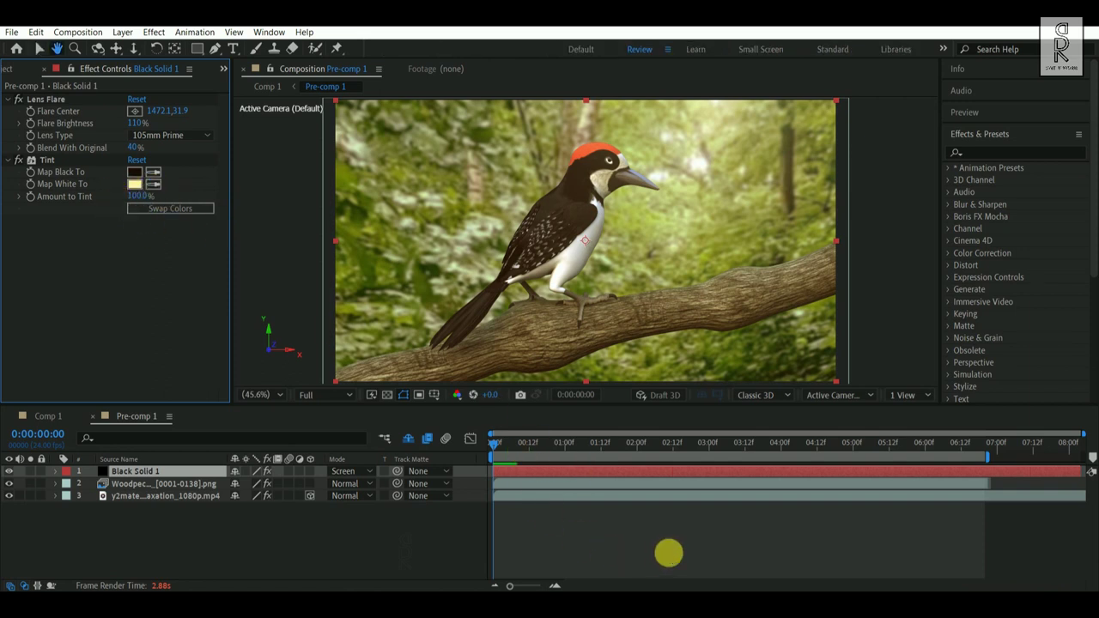
key("space")
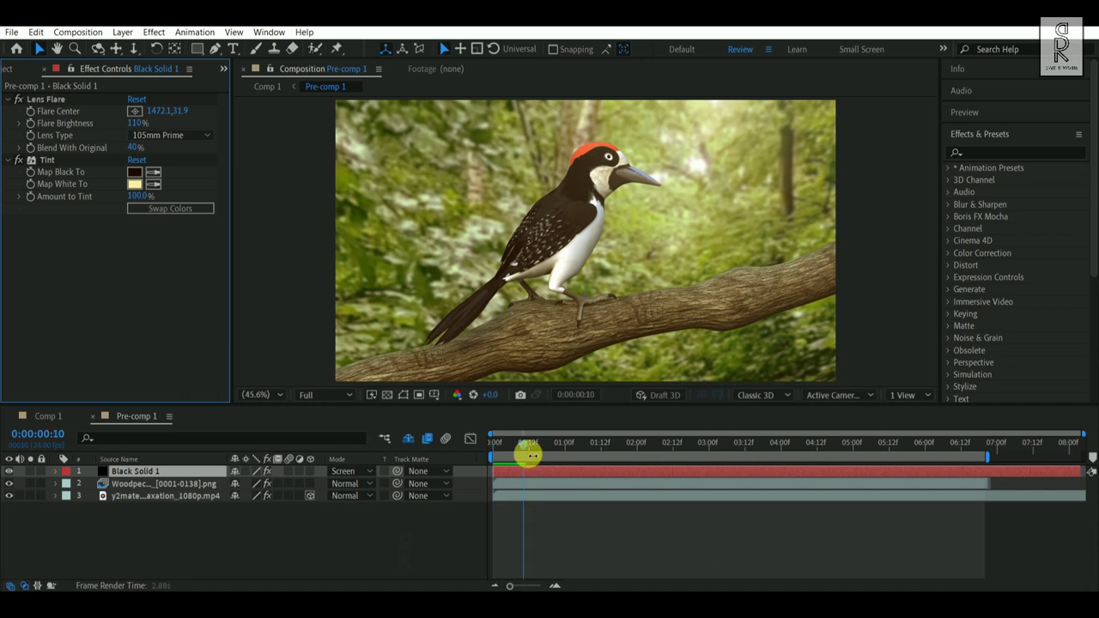
- Scrub the After Effects time ruler back to 0:00:01:00 to stop the composite preview near the start
mouse_move(528, 446)
left_mouse_down()
mouse_move(486, 449)
mouse_move(526, 452)
left_mouse_up()
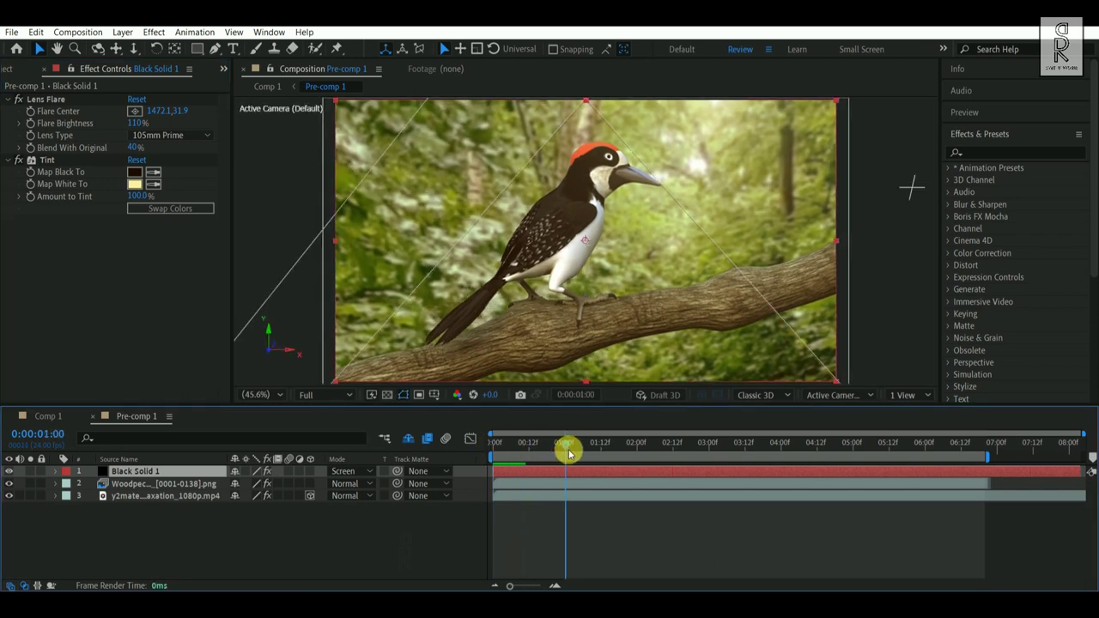